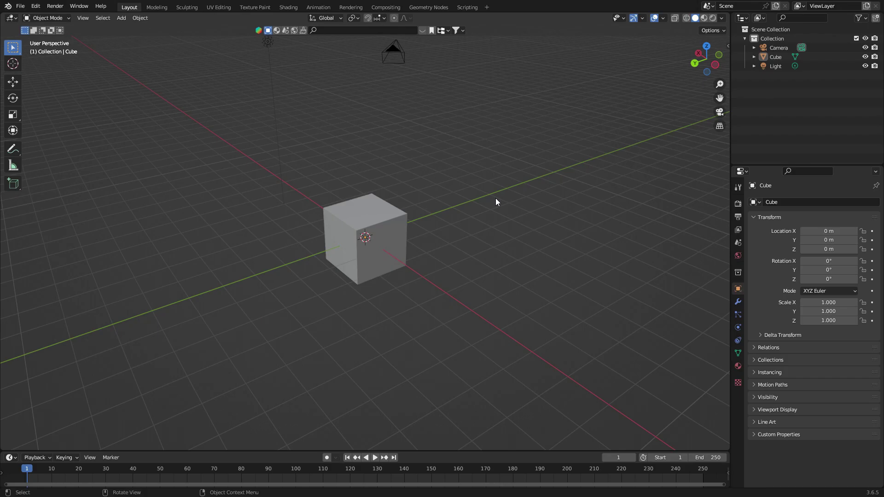
middle_click_drag(494, 197, 459, 228)
scroll(480, 220, "up", 2)
scroll(481, 220, "up", 3)
middle_click_drag(473, 189, 471, 185)
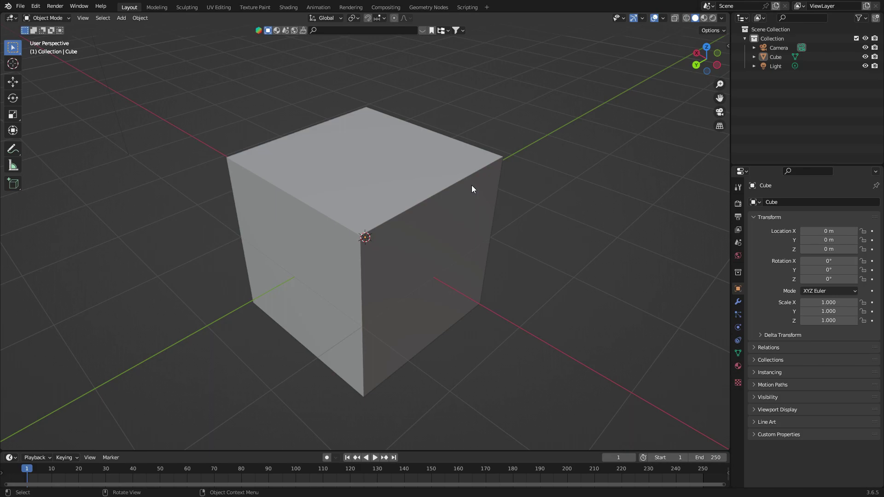
scroll(471, 186, "down", 5)
middle_click_drag(429, 161, 448, 185)
left_click(411, 197)
left_click(450, 186)
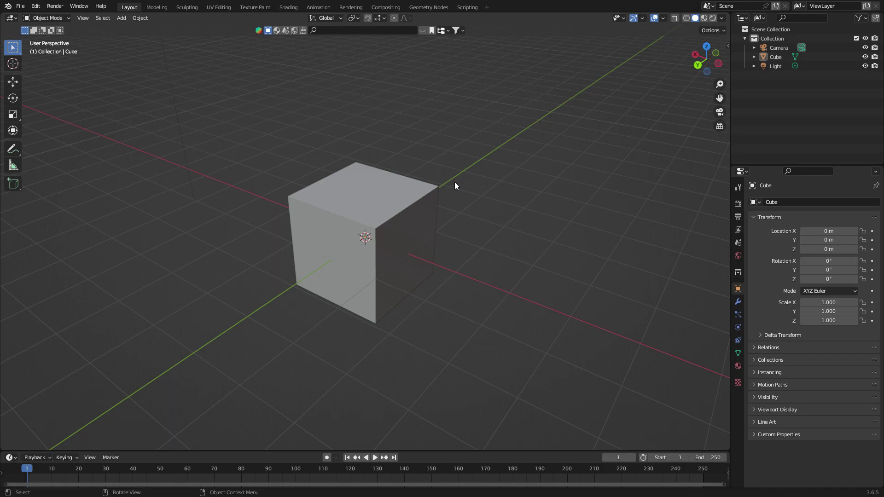
- Delete the default cube and add a cylinder mesh at the scene origin in its place
left_click(409, 199)
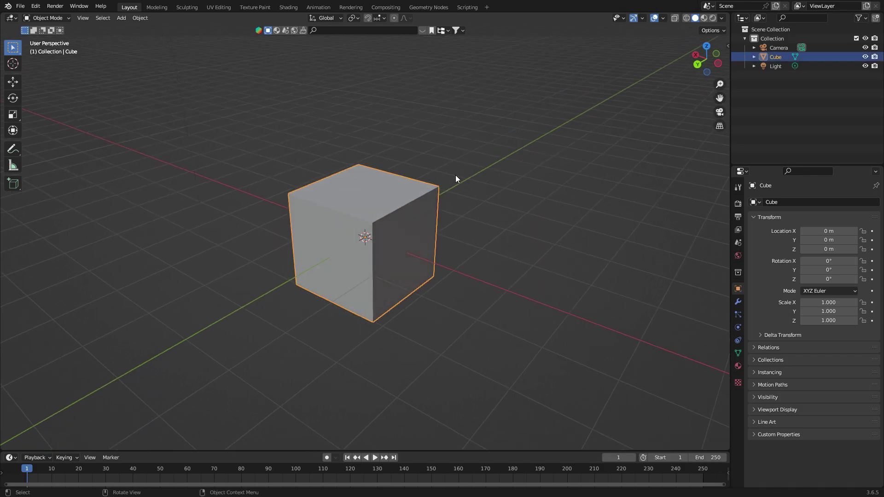
key("Delete")
key("shift+a")
mouse_move(454, 175)
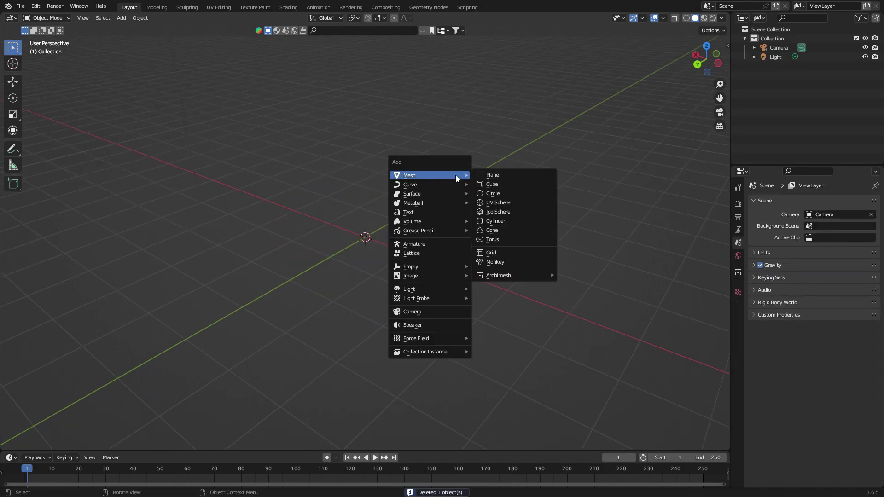
left_click(497, 221)
key("g")
key("z")
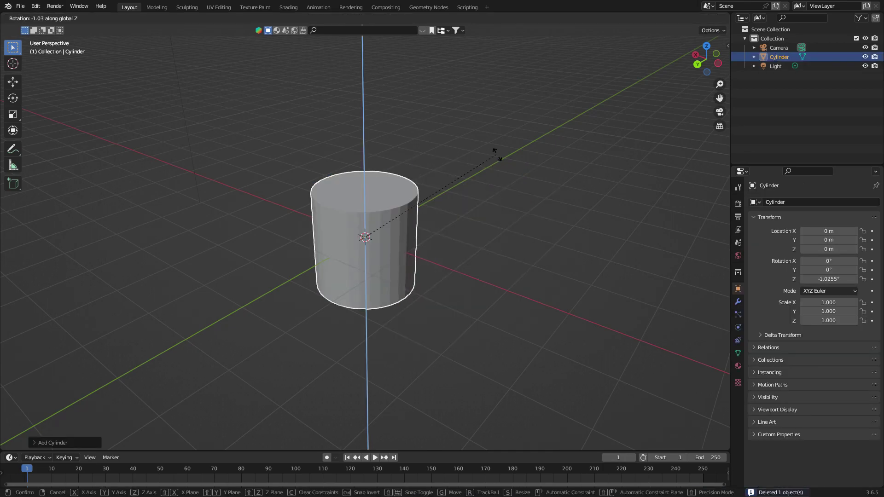
key("Escape")
- Rotate the cylinder -90° about the global Y axis so that it lies on its side
key("r")
key("y")
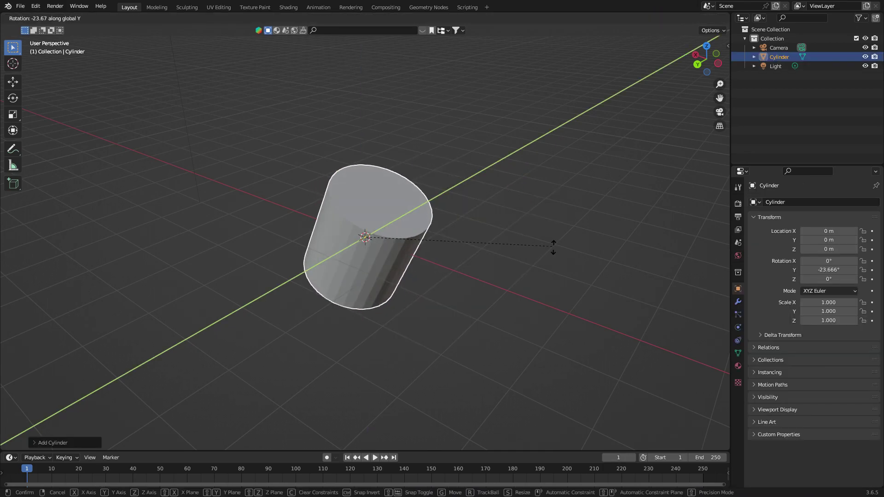
left_click(450, 74)
- In Edit Mode, scale the whole cylinder mesh down along the X axis to roughly half its width
key("Tab")
middle_click_drag(468, 64, 631, 110)
key("s")
key("x")
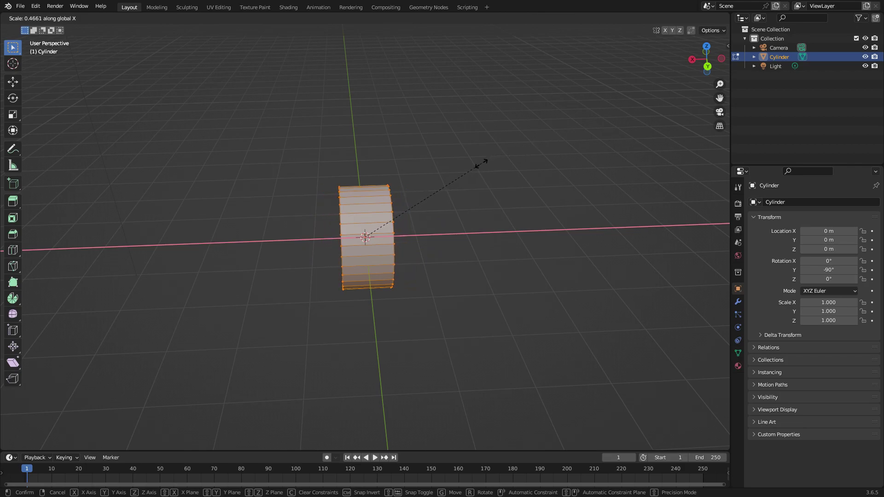
left_click(473, 162)
middle_click_drag(471, 161, 335, 141)
scroll(396, 134, "down", 5)
middle_click_drag(414, 127, 419, 158)
key("s")
key("x")
left_click(426, 111)
- Add two evenly spaced loop cuts around the cylinder's side, keeping them centred
scroll(402, 110, "up", 4)
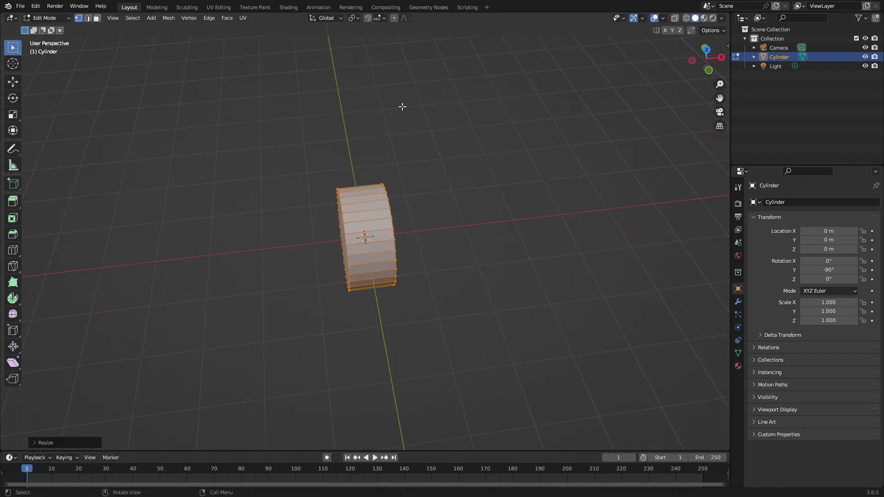
left_click(367, 148)
right_click(368, 148)
- Scale the middle band of faces inward to about 0.80 with the X axis locked, and return to Object Mode
middle_click_drag(420, 153, 416, 159)
scroll(422, 159, "up", 3)
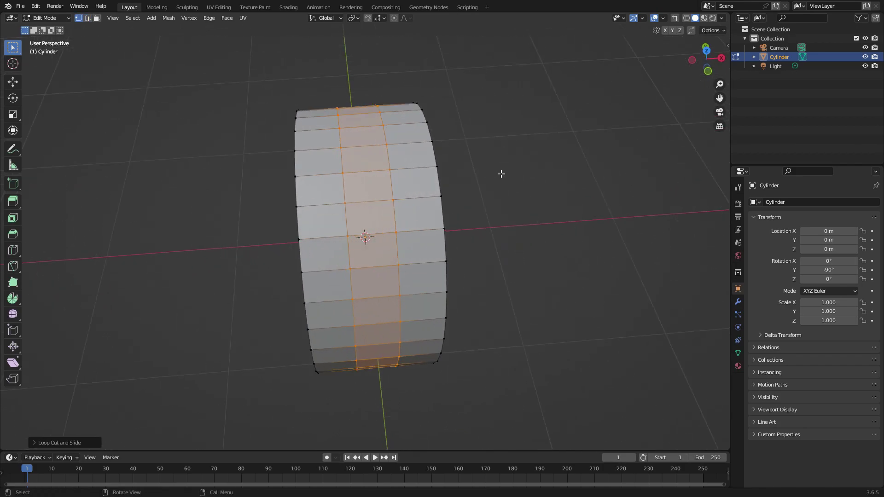
scroll(500, 171, "up", 1)
scroll(519, 133, "up", 3)
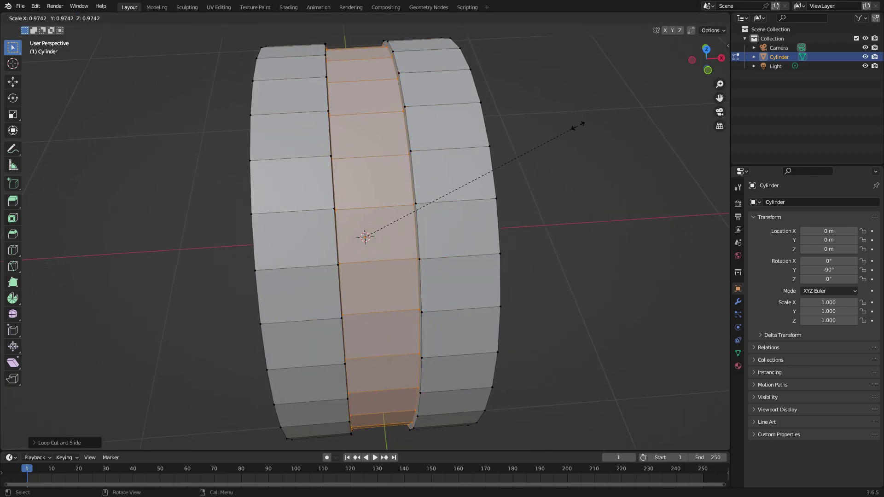
key("shift+x")
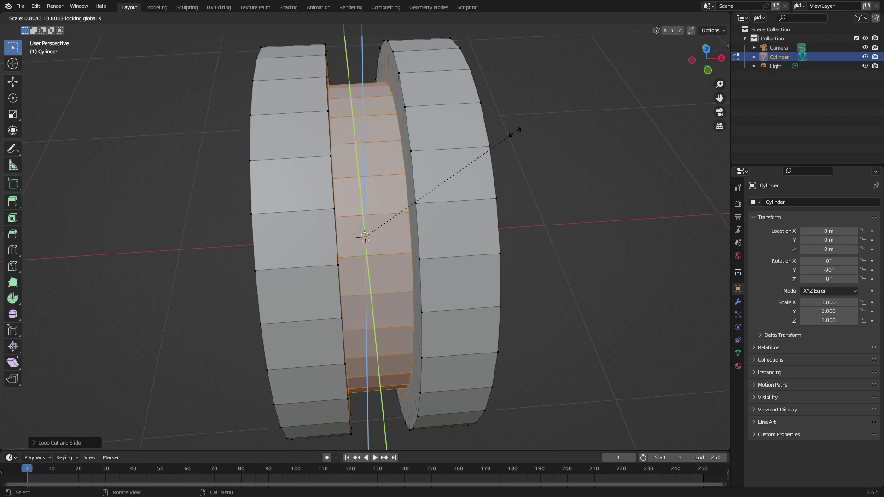
left_click(518, 132)
scroll(561, 131, "down", 5)
left_click(558, 132)
key("Tab")
middle_click_drag(548, 132, 498, 104)
left_click(556, 134)
left_click(400, 179)
key("grave")
left_click(464, 211)
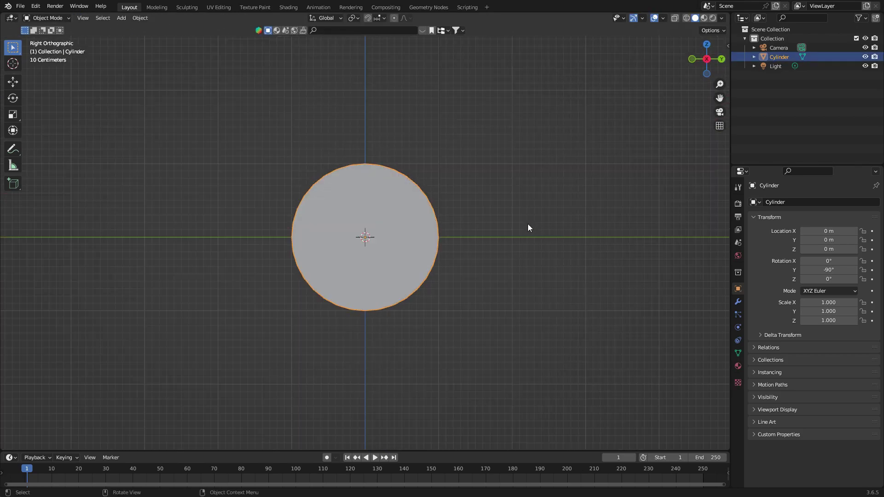
left_click(528, 222)
middle_click_drag(534, 218, 630, 218)
middle_click_drag(467, 175, 513, 184)
scroll(507, 187, "up", 3)
- Inset the cylinder's round end face slightly and extrude the inner face inward to form a recess
middle_click_drag(405, 205, 493, 222)
left_click(442, 215)
key("Tab")
key("3")
left_click(435, 206)
scroll(527, 173, "up", 2)
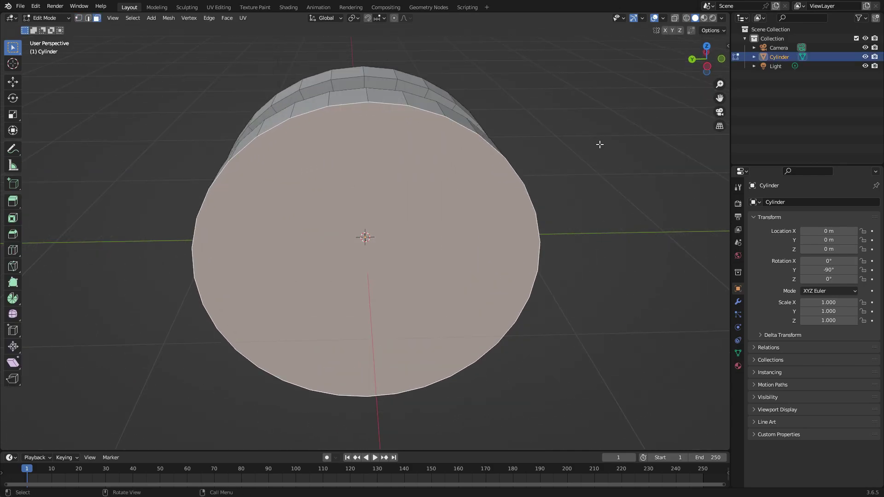
key("i")
left_click(599, 144)
middle_click_drag(598, 144, 617, 113)
scroll(545, 154, "up", 1)
key("e")
left_click(554, 138)
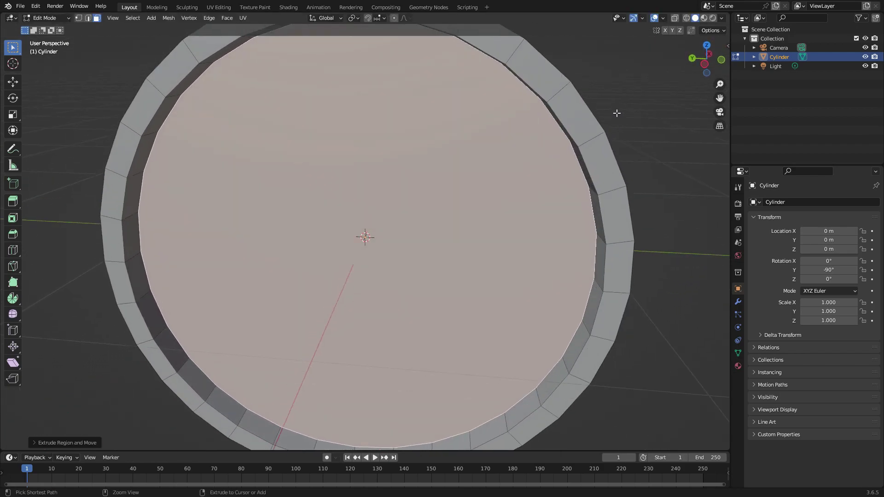
- Inset the recessed round face twice, first narrowly along the rim, and again down to a central hub disc
key("i")
left_click(644, 105)
scroll(481, 179, "down", 5)
key("Tab")
key("Tab")
key("Tab")
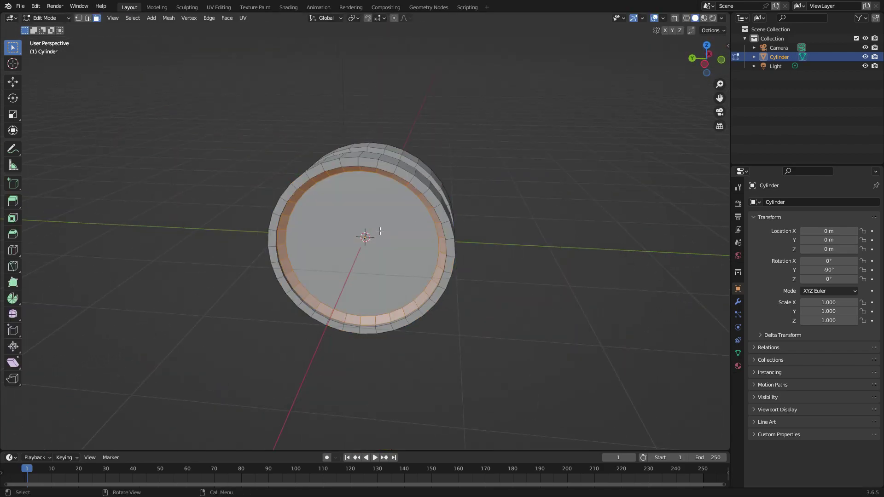
key("Tab")
scroll(404, 210, "up", 4)
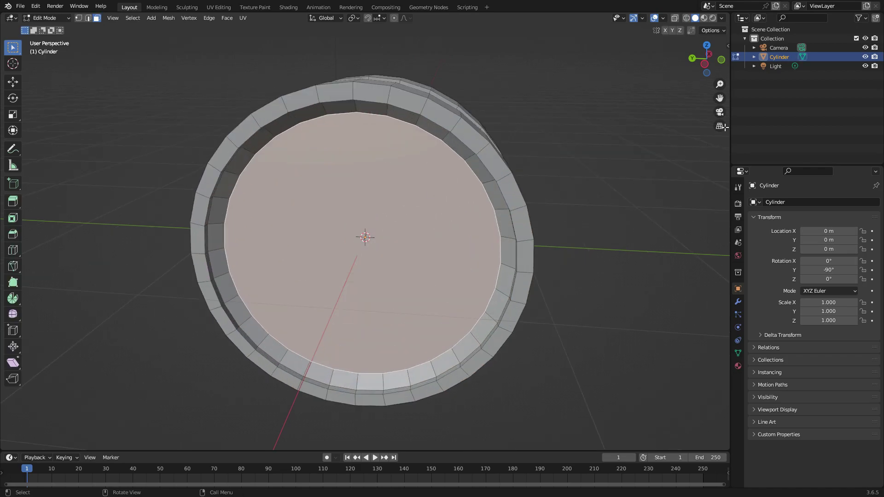
key("i")
left_click(623, 144)
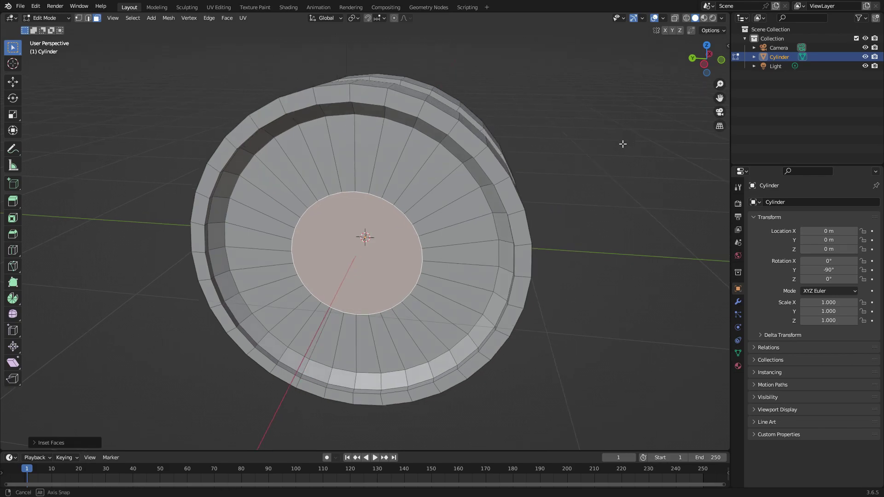
- Select every second wedge face around the hub disc and extrude them inward to create recesses between the spokes
left_click(293, 174)
left_click(319, 156, "shift")
left_click(366, 167, "shift")
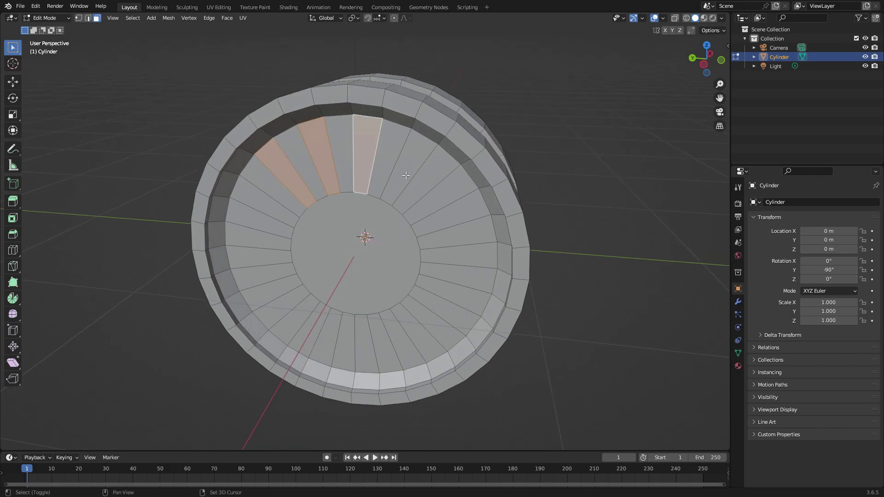
left_click(406, 175, "shift")
left_click(435, 199, "shift")
left_click(454, 232, "shift")
left_click(445, 277, "shift")
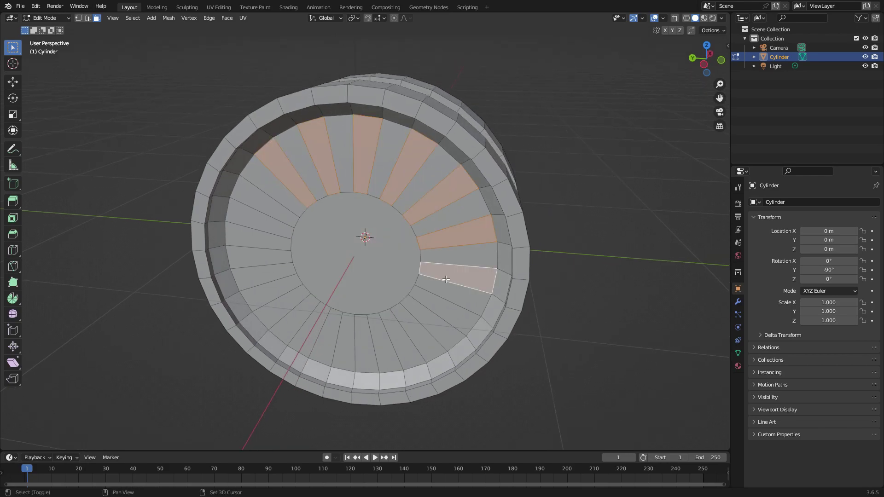
left_click(426, 321, "shift")
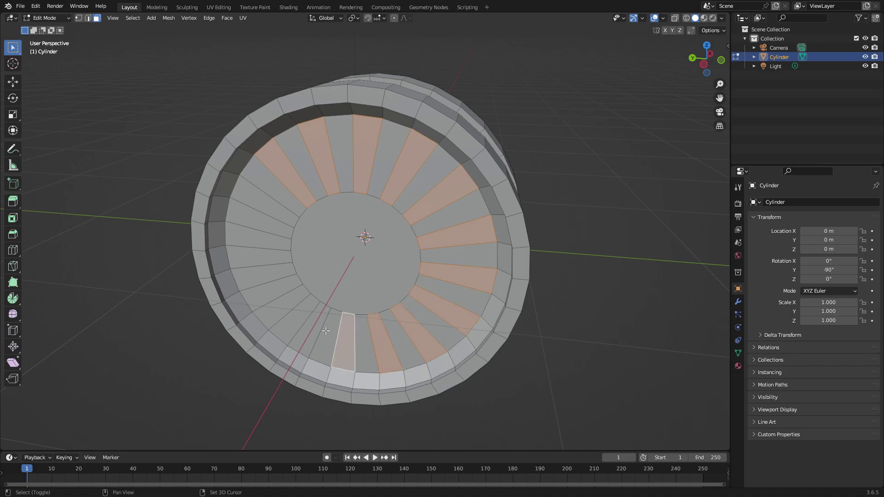
left_click(293, 300, "shift")
left_click(264, 238, "shift")
left_click(265, 202, "shift")
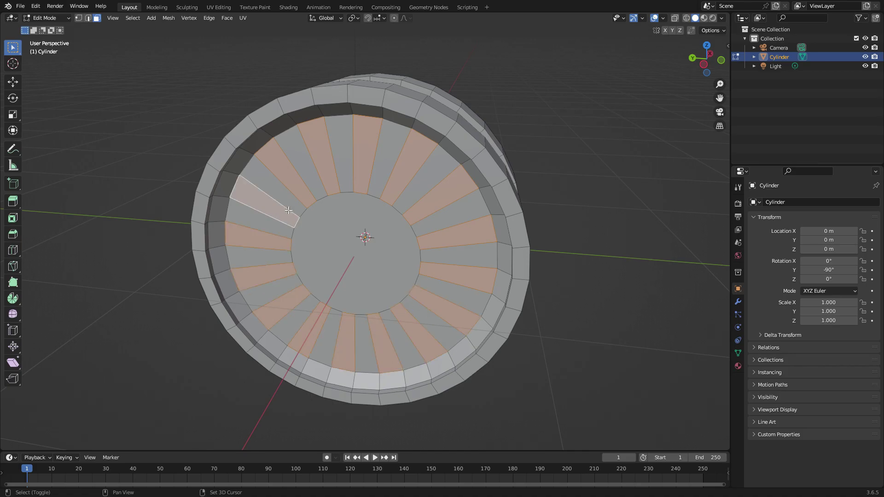
middle_click_drag(276, 202, 240, 217)
key("e")
left_click(326, 221)
middle_click_drag(326, 220, 357, 217)
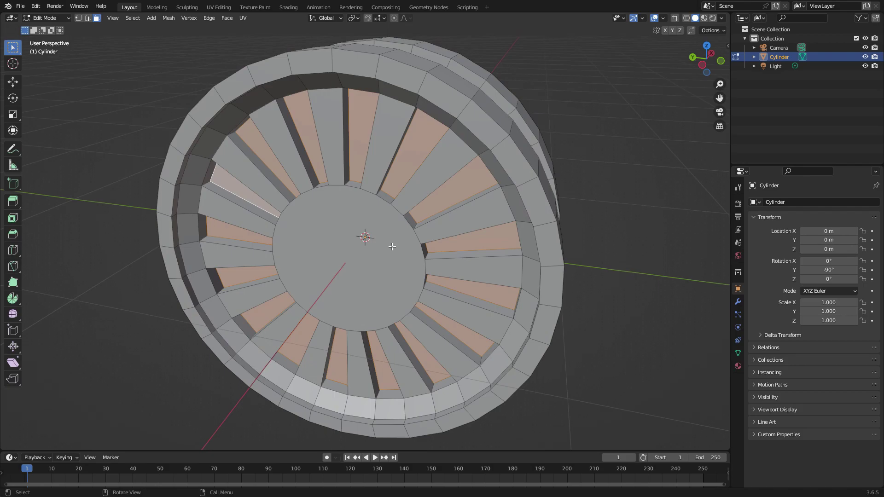
- Select the central hub disc and scale it down to about half its diameter
left_click(363, 265)
scroll(363, 265, "down", 3)
middle_click_drag(419, 240, 437, 235)
scroll(437, 234, "up", 3)
key("s")
key("Escape")
scroll(592, 170, "down", 2)
key("s")
left_click(508, 191)
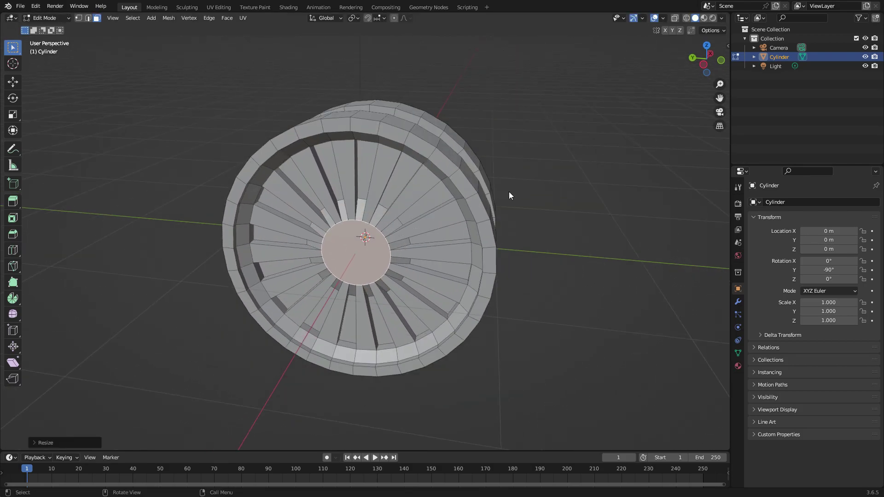
key("Tab")
scroll(534, 197, "down", 4)
left_click(557, 201)
middle_click_drag(556, 201, 534, 208)
key("Tab")
- Inset the central hub disc slightly and extrude the inner face outward as a short cylindrical hub
scroll(543, 216, "up", 4)
scroll(586, 284, "up", 2)
middle_click_drag(592, 249, 547, 272)
scroll(586, 284, "down", 1)
key("i")
left_click(600, 263)
scroll(548, 271, "up", 2)
key("e")
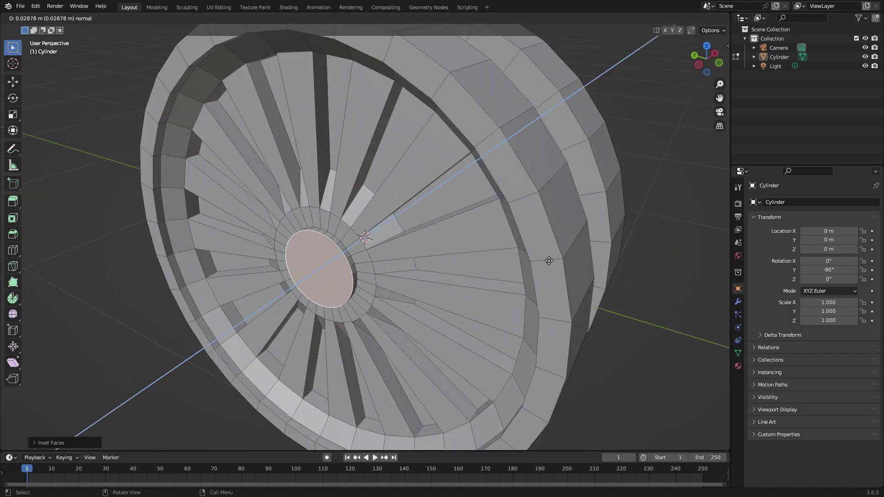
left_click(532, 266)
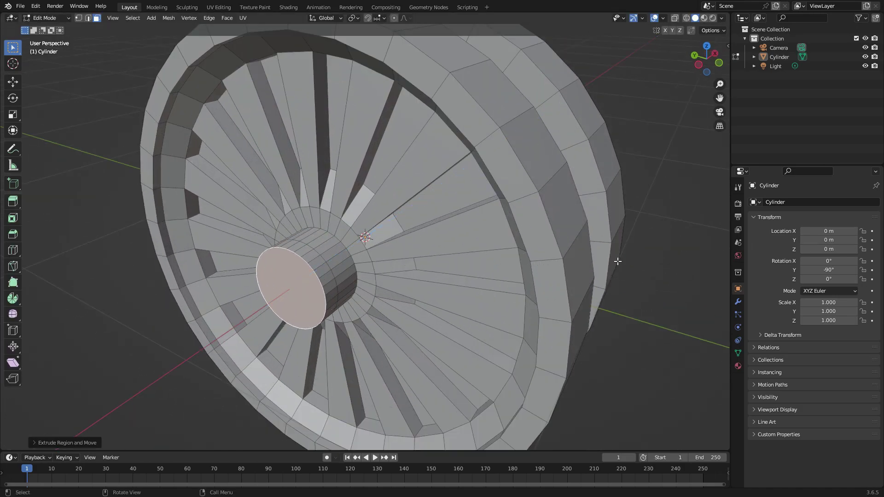
- Scale the hub's end face down, bevel it with several segments into a rounded cap, and return to Object Mode
key("s")
left_click(534, 259)
key("ctrl+b")
scroll(529, 259, "up", 3)
left_click(534, 259)
key("Tab")
scroll(615, 255, "down", 7)
middle_click_drag(644, 252, 724, 213)
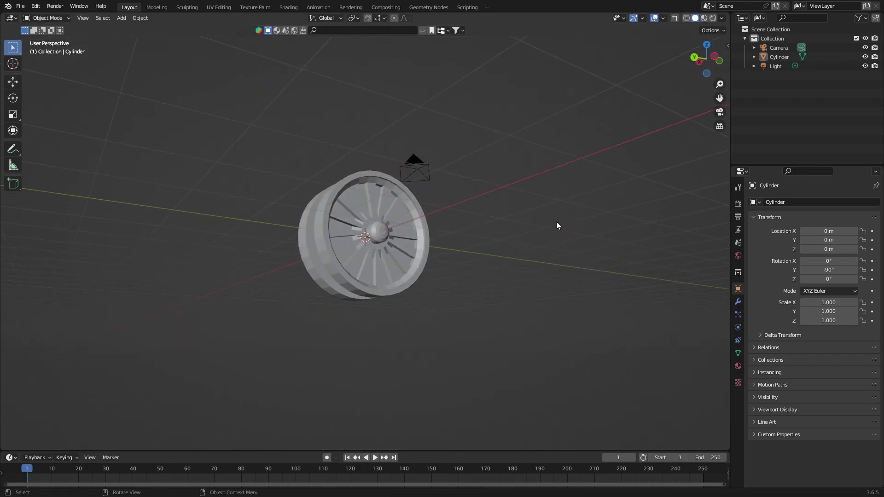
- Set the viewport shading to MatCap lighting with the glossy red material and enable Cavity
scroll(565, 215, "up", 3)
left_click(722, 18)
left_click(716, 66)
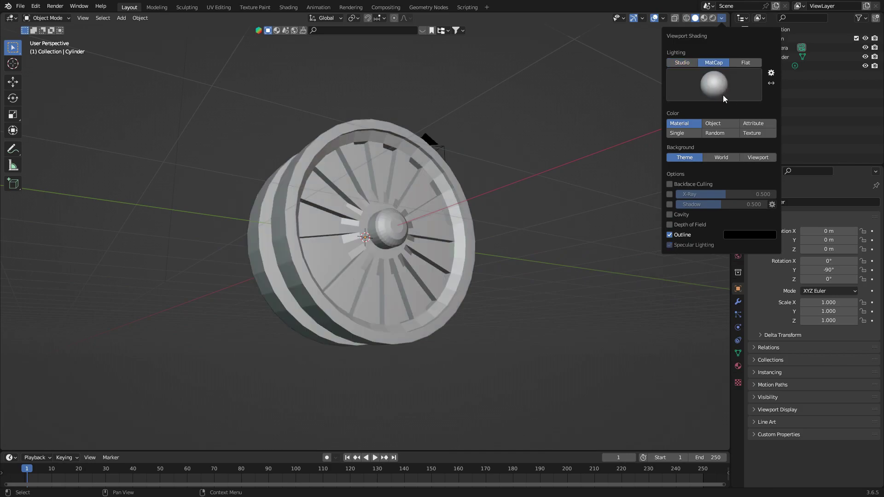
left_click(719, 88)
left_click(715, 147)
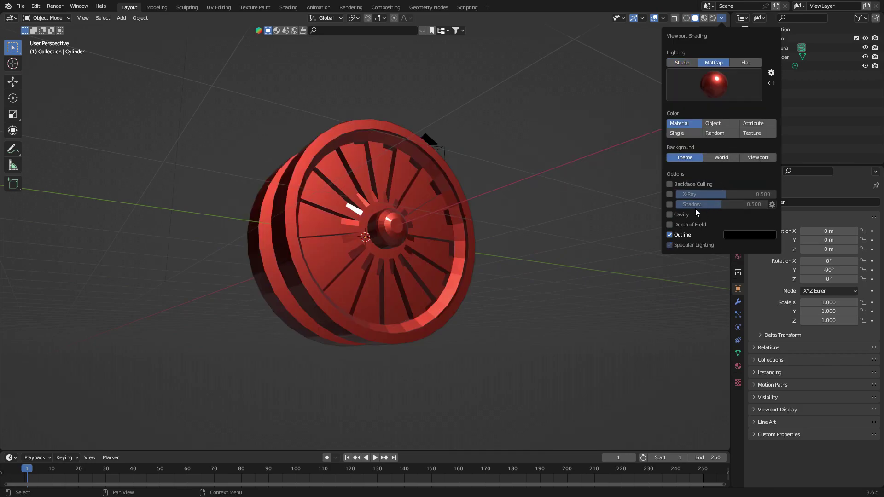
left_click(669, 214)
scroll(452, 242, "down", 3)
- Select the edge loops on both outer rings of the wheel and bevel them with two segments
mouse_move(515, 210)
middle_mouse_down()
mouse_move(406, 265)
mouse_move(451, 218)
mouse_move(468, 242)
middle_mouse_up()
key("Tab")
mouse_move(398, 229)
middle_mouse_down()
mouse_move(373, 222)
mouse_move(402, 240)
middle_mouse_up()
key("Tab")
key("Tab")
key("2")
scroll(363, 217, "up", 4)
left_click(354, 187, "alt")
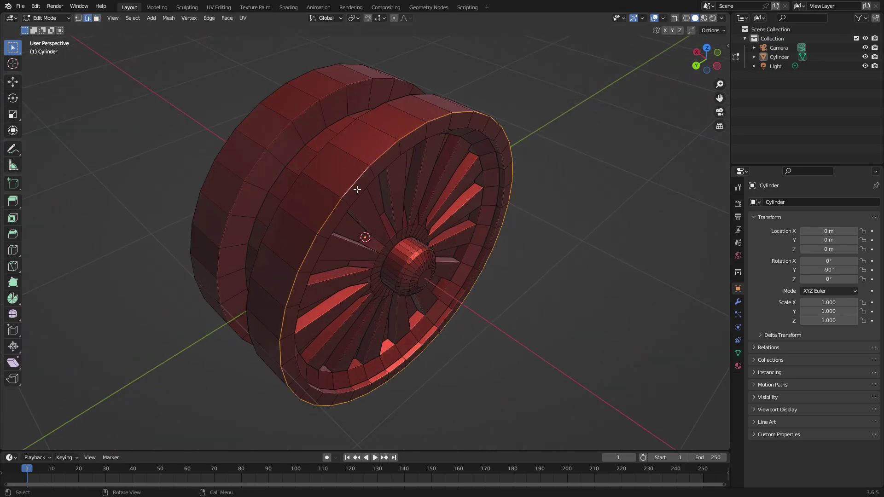
middle_click_drag(354, 187, 363, 186)
key("ctrl+b")
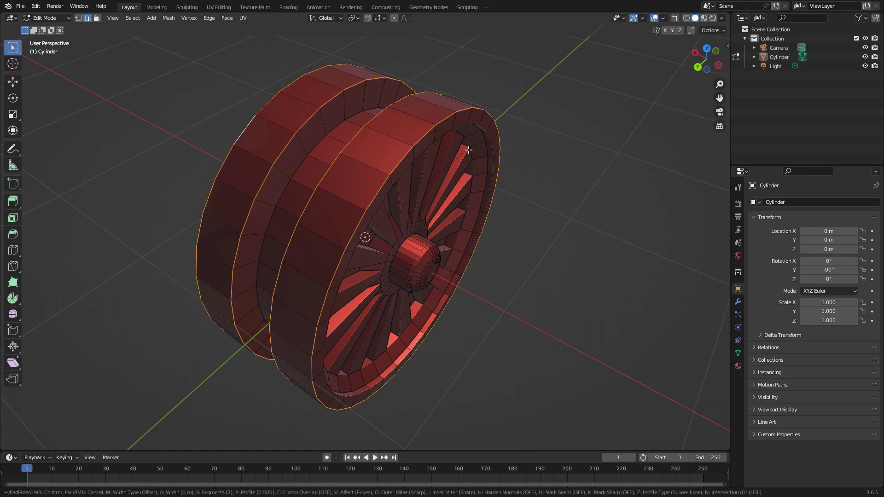
left_click(509, 142)
key("Tab")
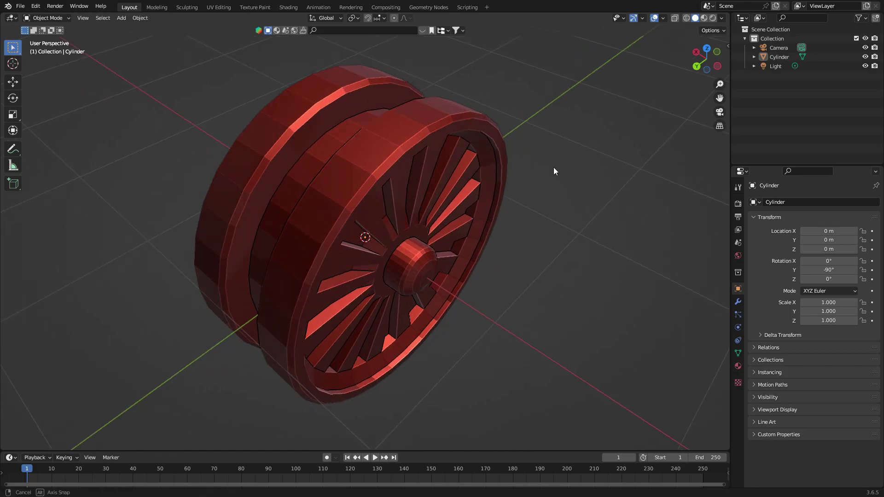
scroll(506, 163, "down", 5)
middle_click_drag(458, 158, 485, 153)
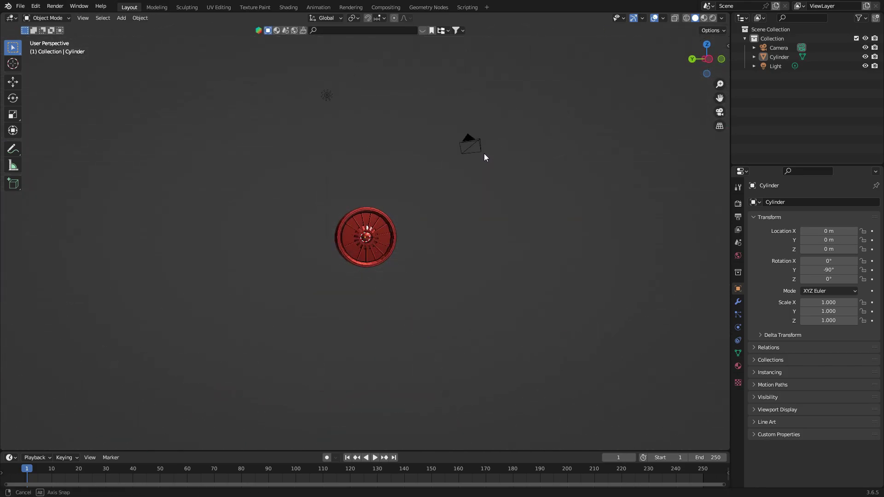
scroll(455, 305, "up", 6)
scroll(393, 356, "down", 6)
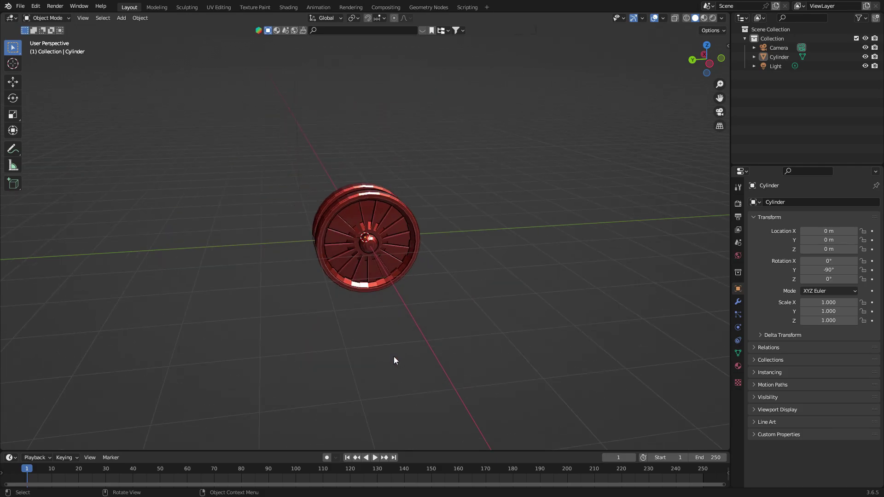
- Try smooth shading and then auto smooth shading on the spoked wheel
left_click(386, 265)
scroll(465, 225, "down", 3)
middle_click_drag(437, 240, 388, 241)
scroll(435, 231, "up", 5)
scroll(428, 249, "down", 3)
scroll(443, 252, "up", 3)
scroll(462, 195, "up", 4)
right_click(408, 239)
middle_click_drag(504, 230, 470, 248)
scroll(442, 244, "up", 1)
right_click(417, 243)
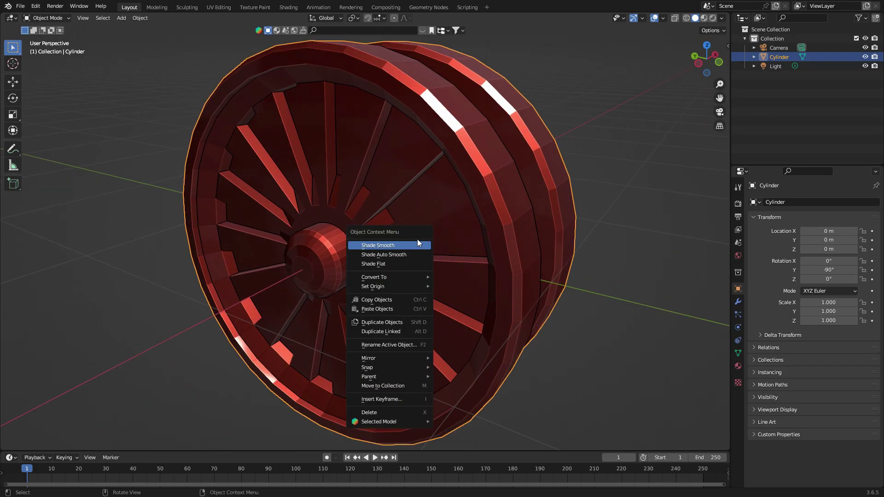
left_click(418, 245)
right_click(418, 247)
left_click(416, 256)
scroll(543, 248, "down", 2)
middle_click_drag(555, 251, 603, 258)
- Set the spoked wheel back to flat shading and deselect it
right_click(402, 241)
left_click(421, 238)
middle_click_drag(424, 240, 369, 237)
right_click(369, 237)
left_click(360, 259)
left_click(478, 250)
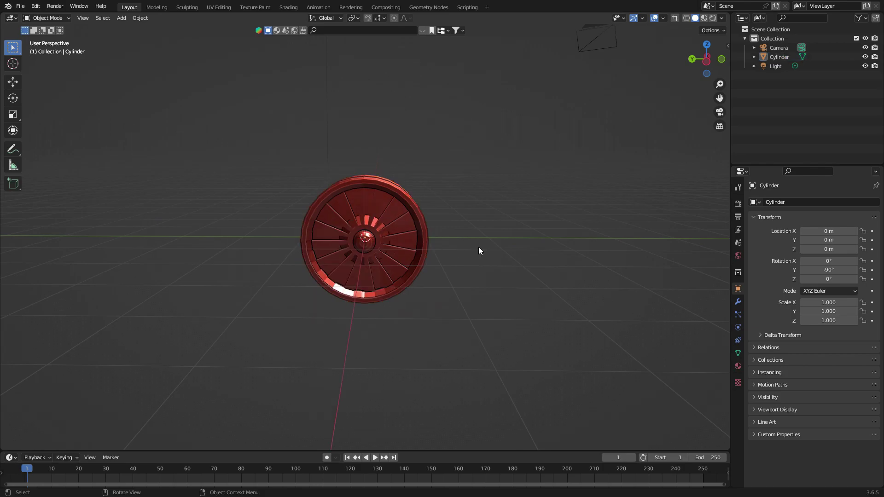
- Hide the finished spoked wheel to clear the workspace for a second wheel
left_click(391, 249)
key("h")
key("shift+a")
mouse_move(384, 250)
left_click(421, 258)
key("Delete")
- Add a new cylinder and rotate it -90° about the Y axis so it lies on its side
key("shift+a")
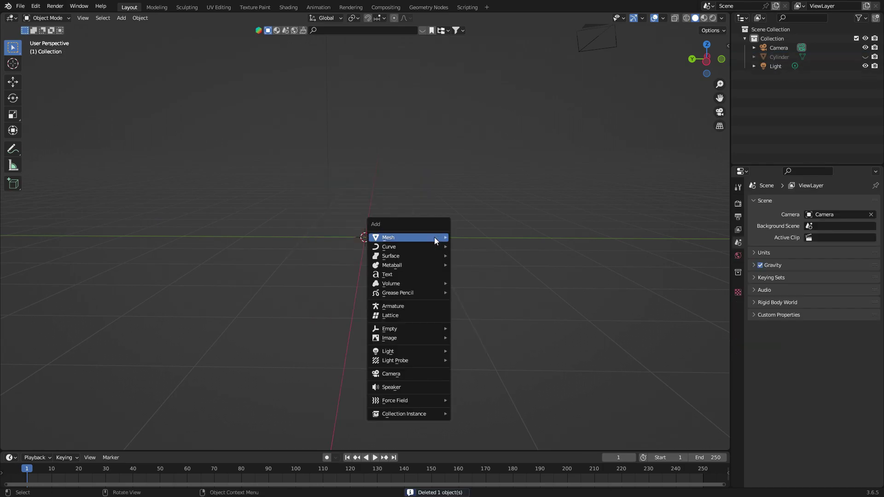
mouse_move(435, 237)
left_click(487, 282)
middle_click_drag(487, 281, 384, 289)
key("r")
key("y")
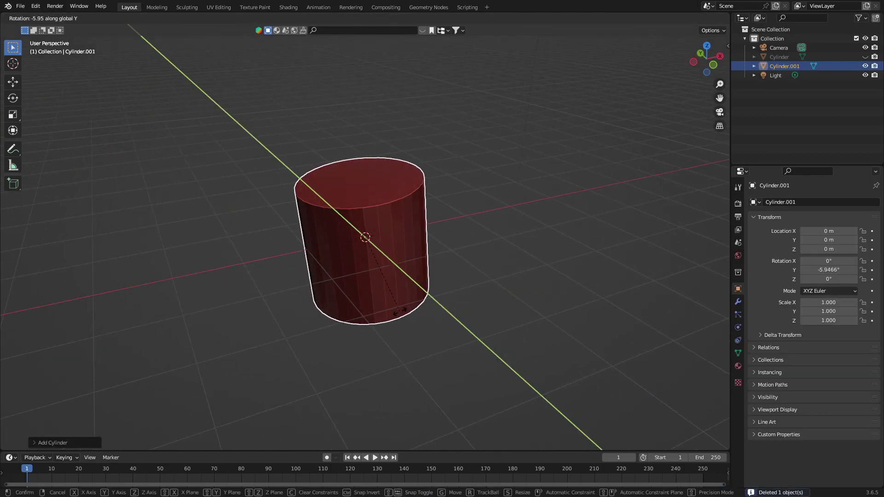
left_click(472, 207)
middle_click_drag(472, 207, 535, 148)
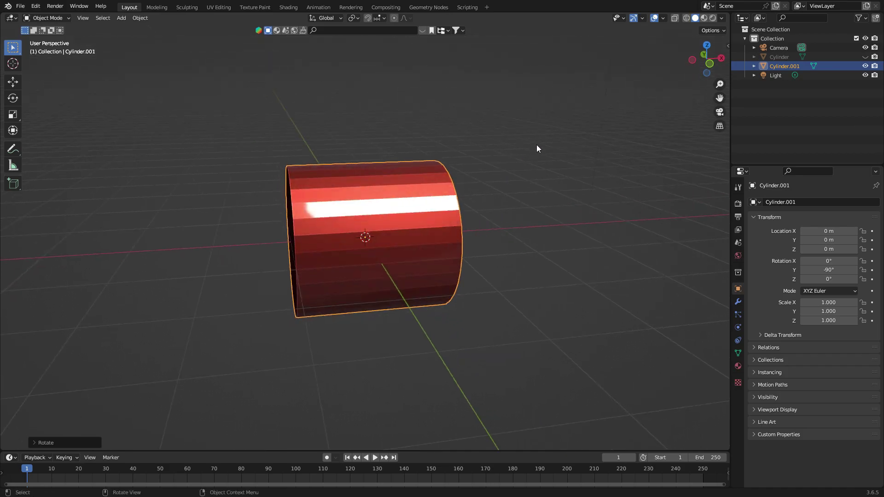
- Enter Edit Mode and scale the new cylinder down along X into a narrower wheel blank
key("Tab")
key("s")
key("x")
left_click(421, 207)
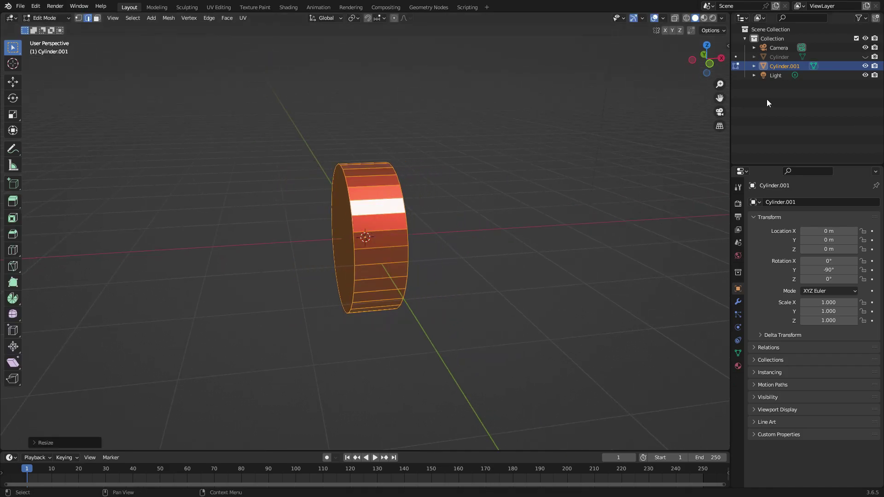
- Show the spoked wheel for reference, widen the new cylinder along X to match its width, and hide the spoked wheel again
left_click(865, 57)
middle_click_drag(562, 176, 565, 218)
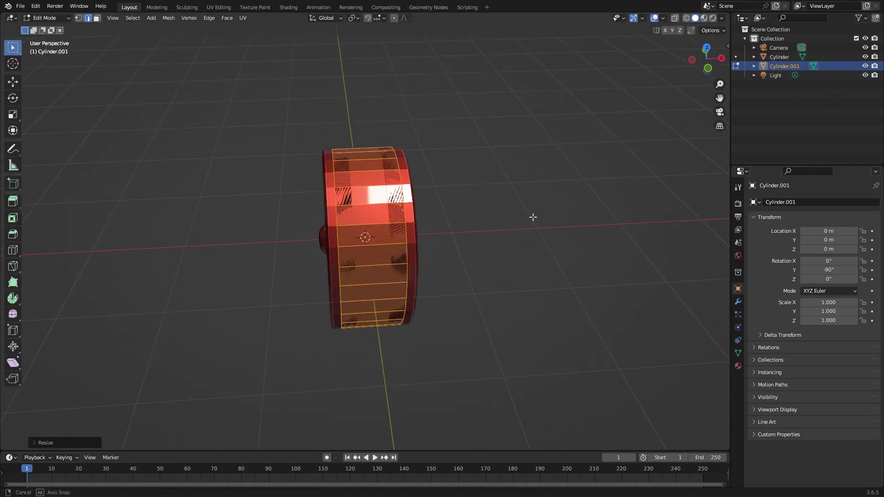
key("s")
key("x")
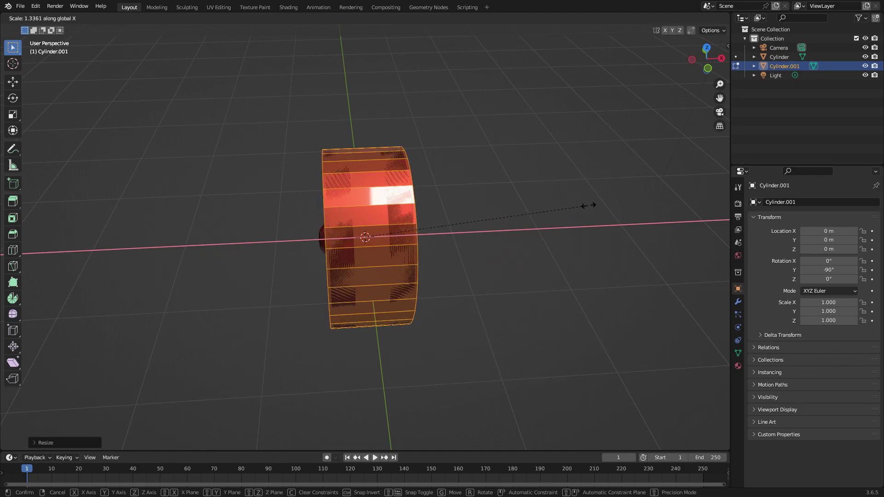
left_click(583, 206)
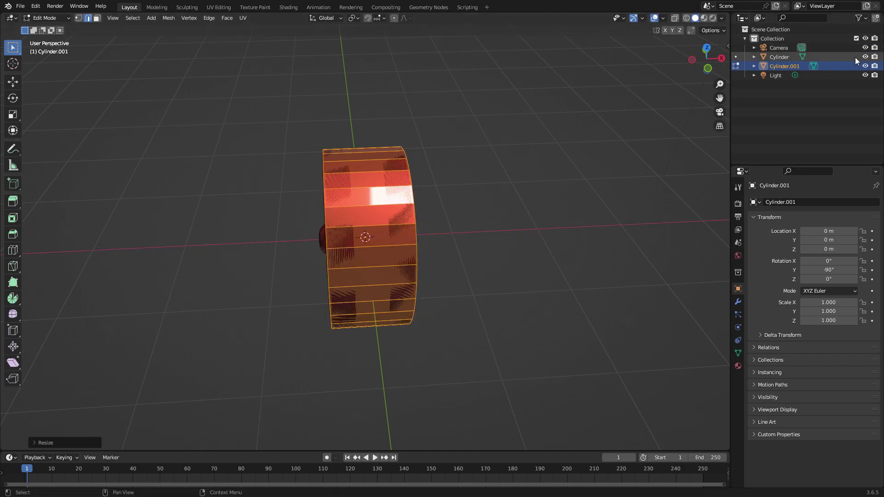
left_click(865, 66)
left_click(865, 66)
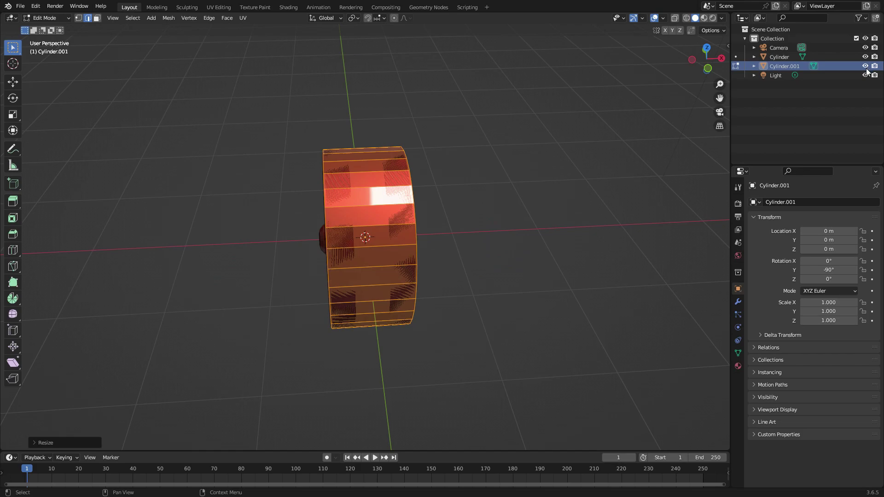
left_click(865, 57)
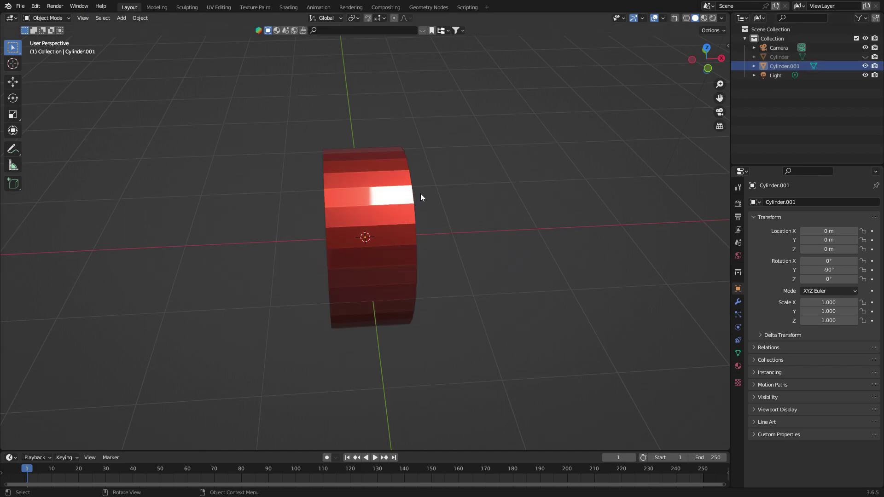
- Add two edge loops around the cylinder's tread and scale them apart along X toward the outer rims
scroll(361, 147, "up", 1)
left_click(361, 148)
right_click(363, 148)
key("s")
key("x")
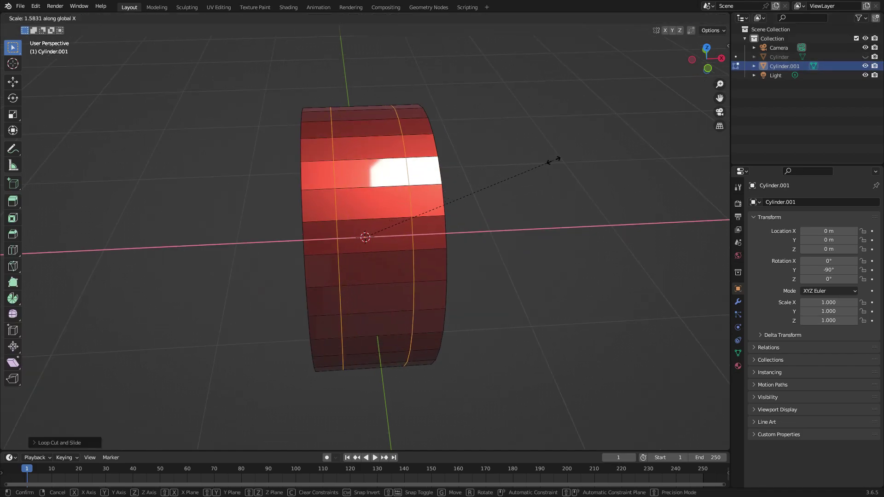
left_click(631, 151)
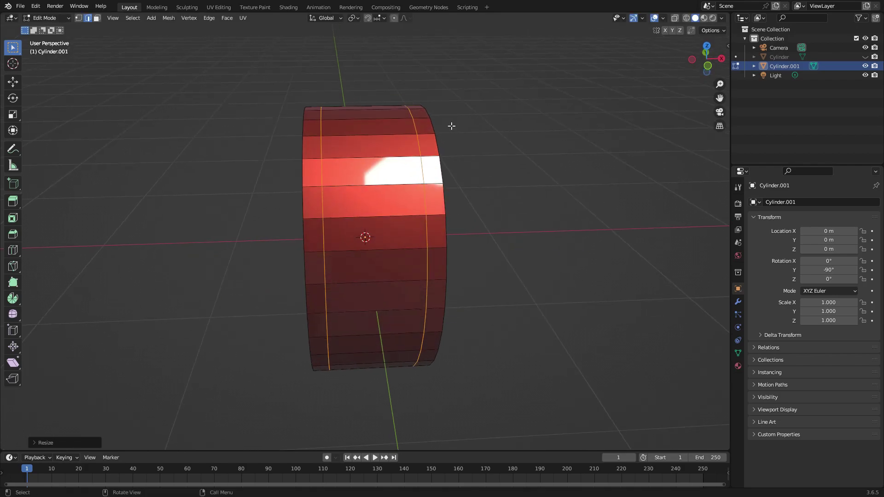
- Add an edge loop around the middle of the tread and scale it down to form a deep V-shaped groove
left_click(382, 103)
right_click(382, 102)
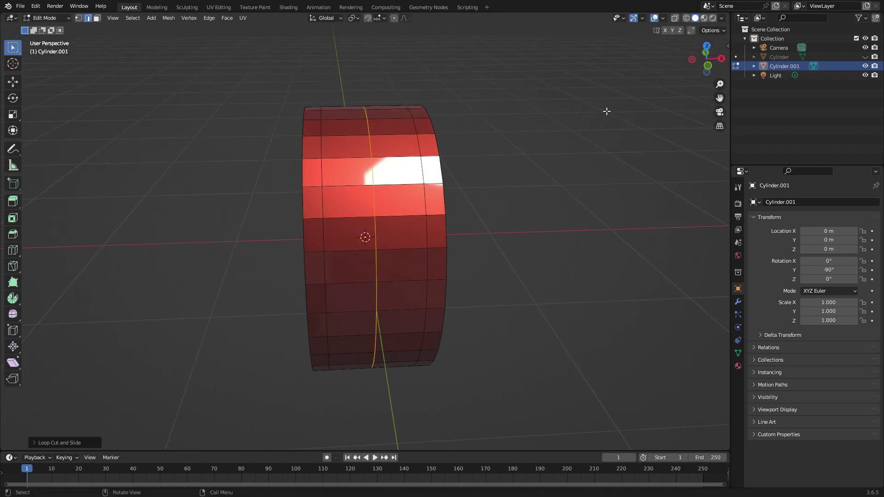
key("s")
left_click(504, 130)
middle_click_drag(504, 129, 534, 130)
key("Tab")
scroll(548, 112, "down", 5)
key("Tab")
scroll(497, 211, "up", 7)
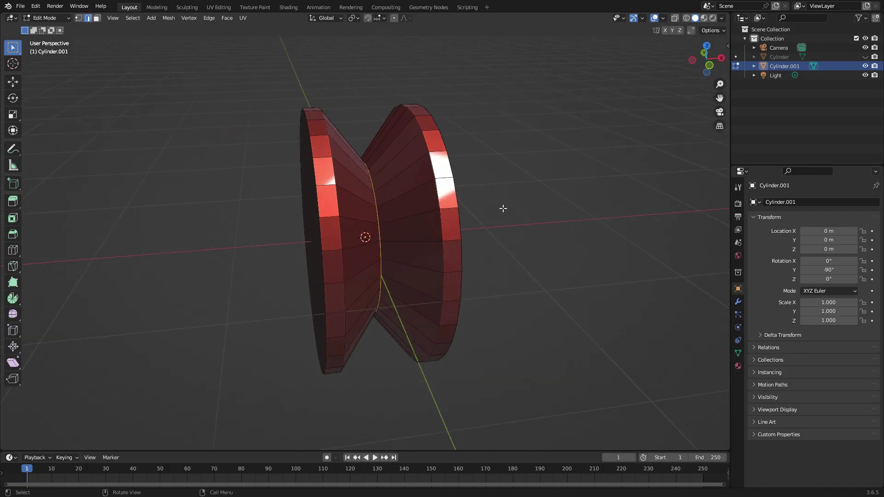
- Bevel the groove's central edge loop into a flat band
key("ctrl+b")
left_click(556, 203)
key("Tab")
scroll(556, 198, "down", 7)
middle_click_drag(556, 197, 410, 234)
key("Tab")
scroll(473, 212, "up", 7)
- Try to loop-select the ring of faces around the wheel's outer rims
key("alt+a")
left_click(364, 147, "shift")
middle_click_drag(365, 147, 440, 153)
scroll(440, 153, "up", 1)
left_click(430, 133, "shift")
left_click(472, 116)
key("2")
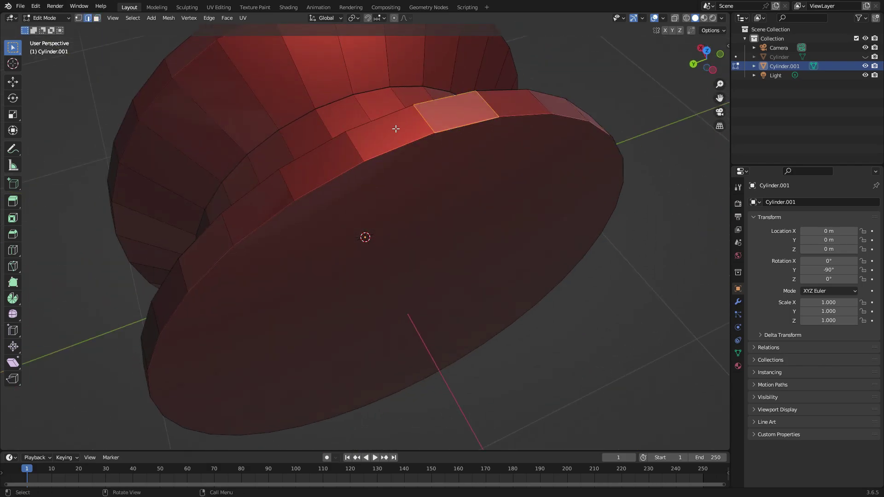
key("3")
left_click(396, 128, "alt")
middle_click_drag(396, 128, 469, 137)
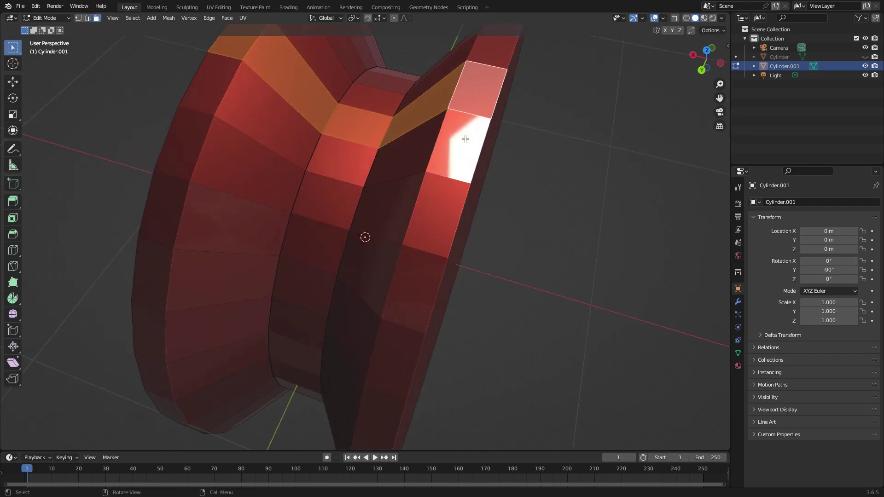
left_click(428, 202, "alt")
left_click(462, 135, "alt")
left_click(471, 98, "alt")
left_click(428, 272, "alt")
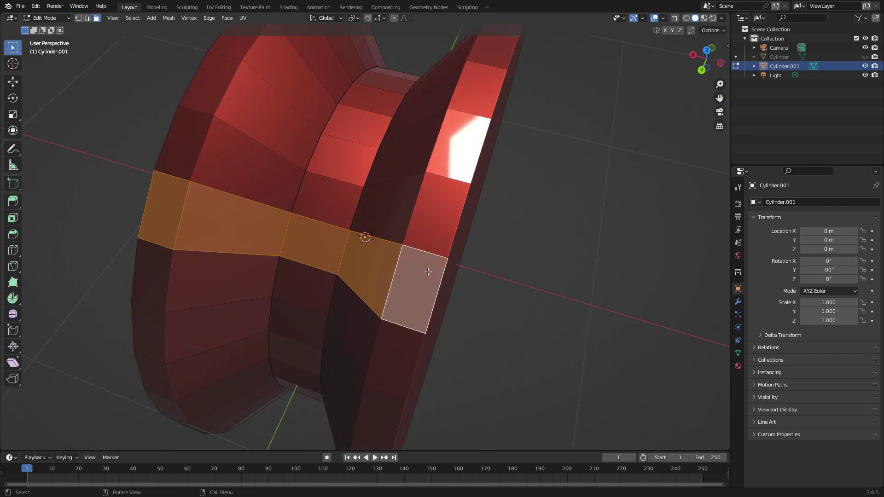
- Try other selection modes to pick the outer rim's loop and individual rim faces
key("2")
left_click(456, 229, "alt")
left_click(445, 254, "alt")
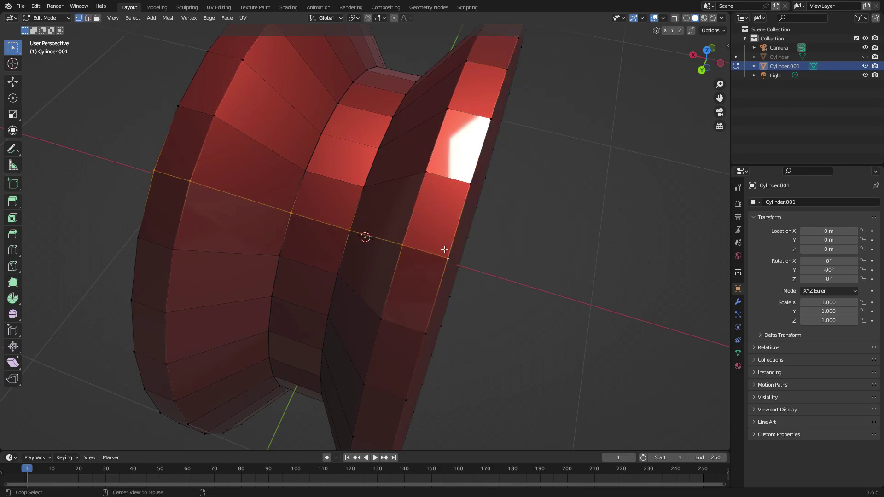
scroll(447, 251, "down", 1)
middle_click_drag(460, 218, 456, 215)
key("3")
left_click(410, 212)
left_click(426, 168)
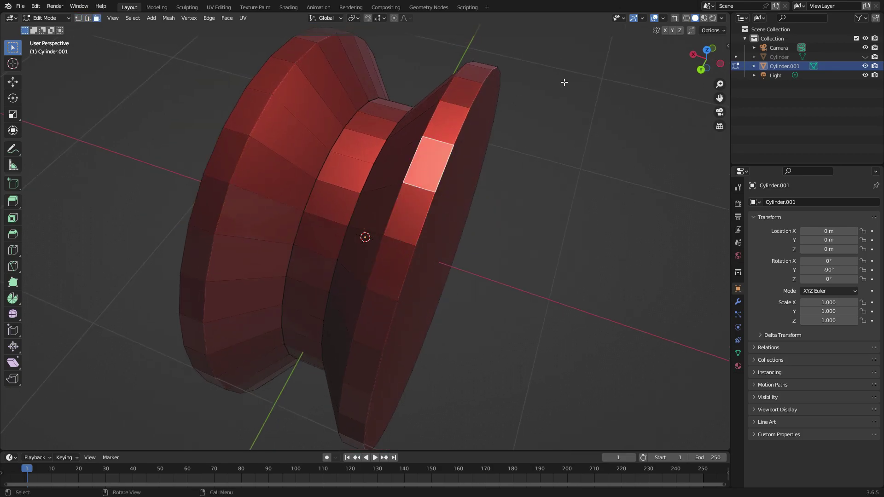
- Switch to the back orthographic view in wireframe and select all faces of both outer rim bands
left_click(700, 70)
left_click(704, 17)
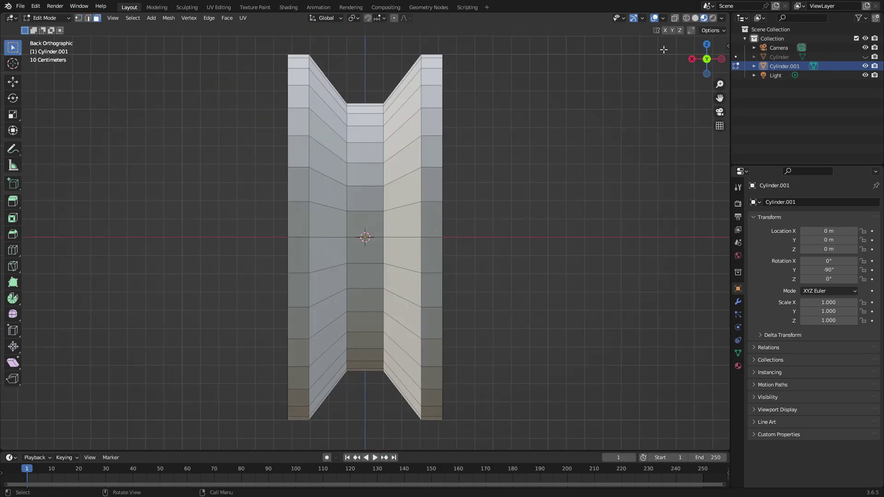
left_click(686, 17)
left_click(431, 63, "alt")
left_click_drag(293, 44, 303, 436, "shift")
middle_click_drag(408, 154, 372, 201)
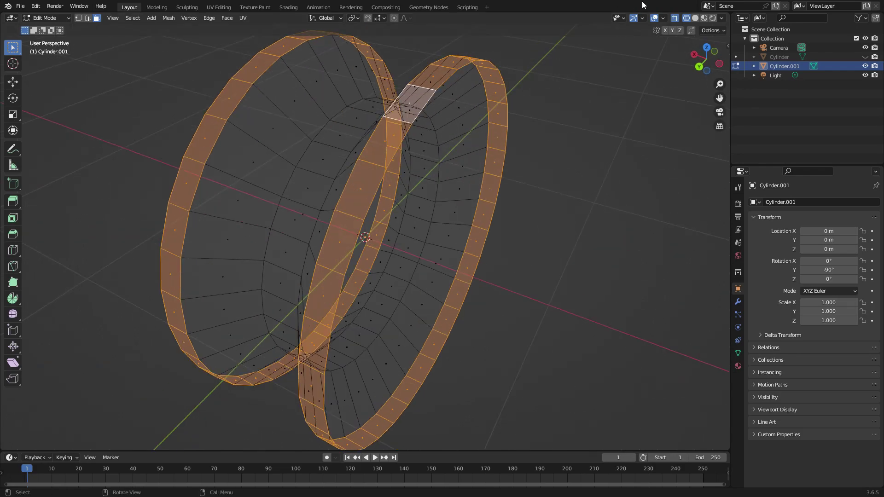
- Return to solid shading and inset the selected rim faces individually
left_click(696, 18)
middle_click_drag(576, 62, 558, 77)
scroll(552, 84, "up", 2)
middle_click_drag(550, 87, 540, 107, "shift")
scroll(549, 137, "up", 1)
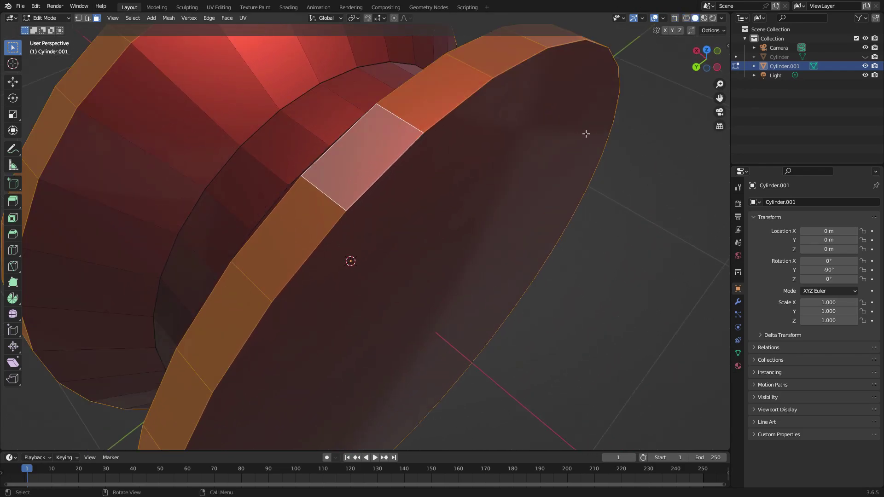
key("i")
key("i")
left_click(647, 87)
scroll(647, 86, "down", 6)
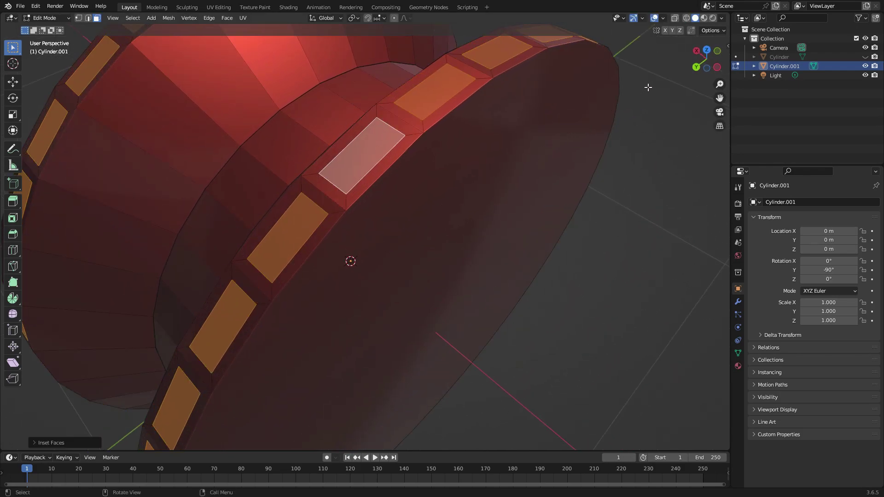
- Extrude the inset rim faces outward as individual faces to form tread blocks on both rims
middle_click_drag(562, 164, 448, 92)
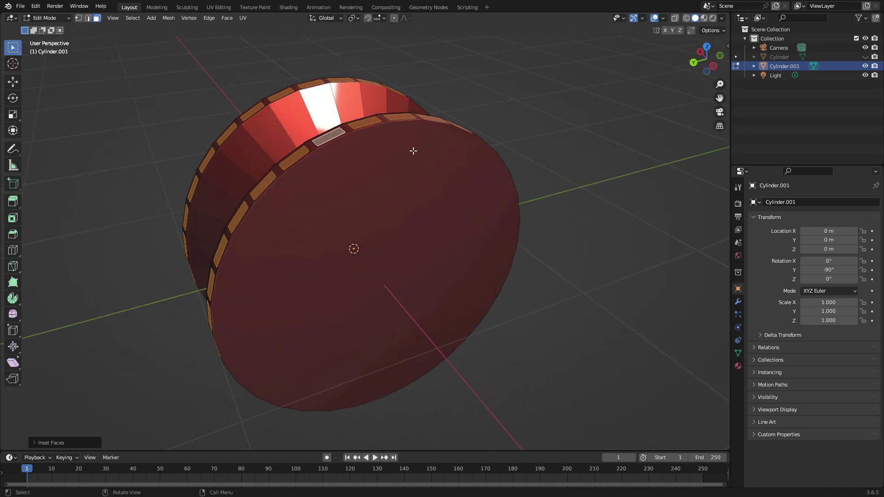
key("alt+e")
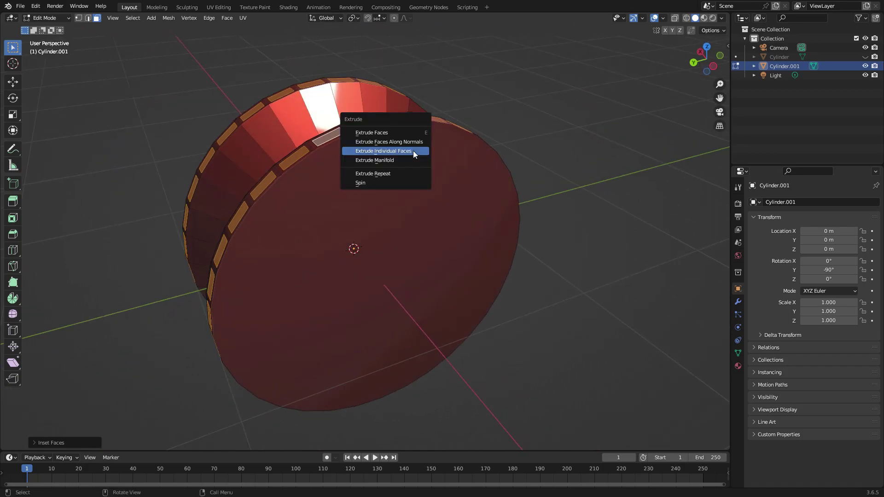
left_click(413, 151)
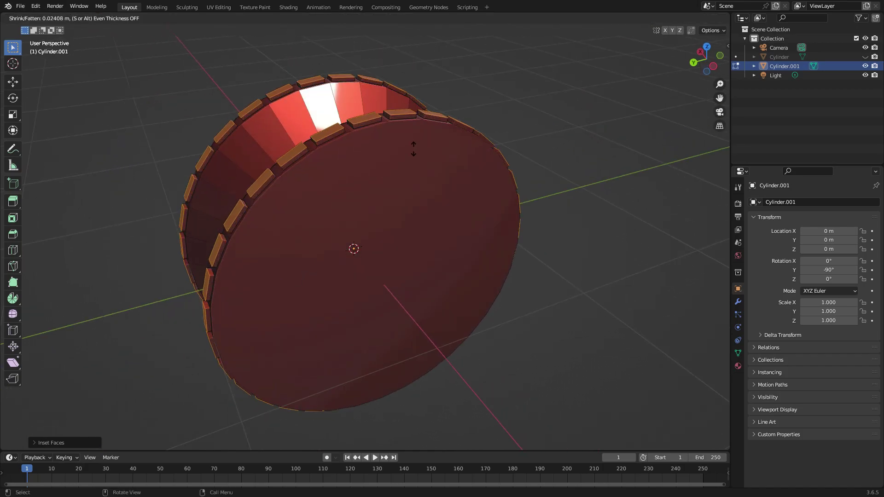
left_click(420, 117)
left_click(713, 65)
key("s")
left_click(617, 82)
middle_click_drag(617, 83, 505, 88)
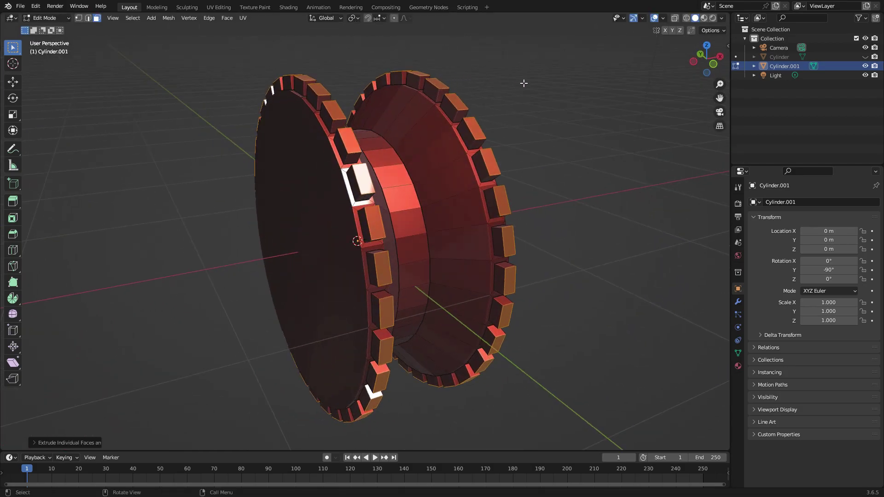
- Bevel the outer faces of the tread blocks and return to Object Mode
scroll(513, 79, "up", 2)
key("ctrl+b")
left_click(618, 108)
key("Tab")
scroll(619, 120, "down", 4)
middle_click_drag(618, 134, 367, 201)
key("Tab")
key("Tab")
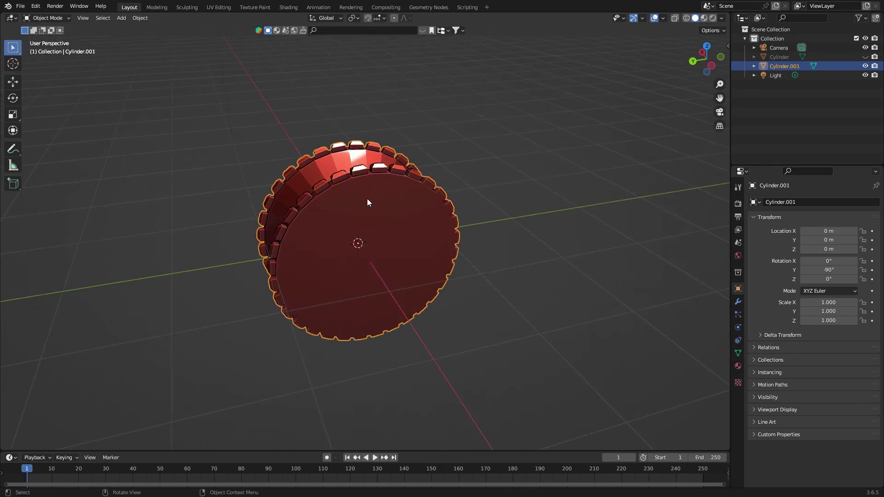
- Inset the wheel's flat side face and move the inner face inward along X to recess it
key("Tab")
left_click(379, 222)
scroll(378, 222, "up", 4)
middle_click_drag(322, 220, 523, 189)
left_click(505, 211, "shift")
scroll(524, 211, "down", 4)
key("i")
left_click(606, 181)
key("g")
key("y")
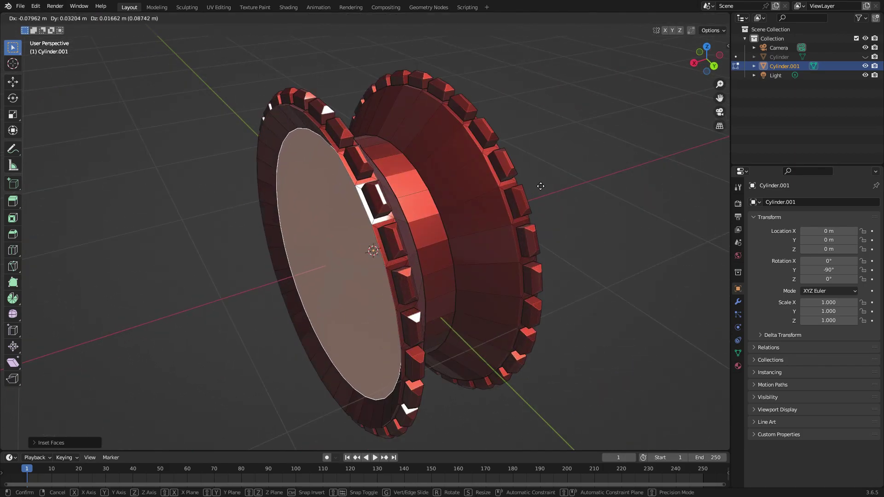
key("x")
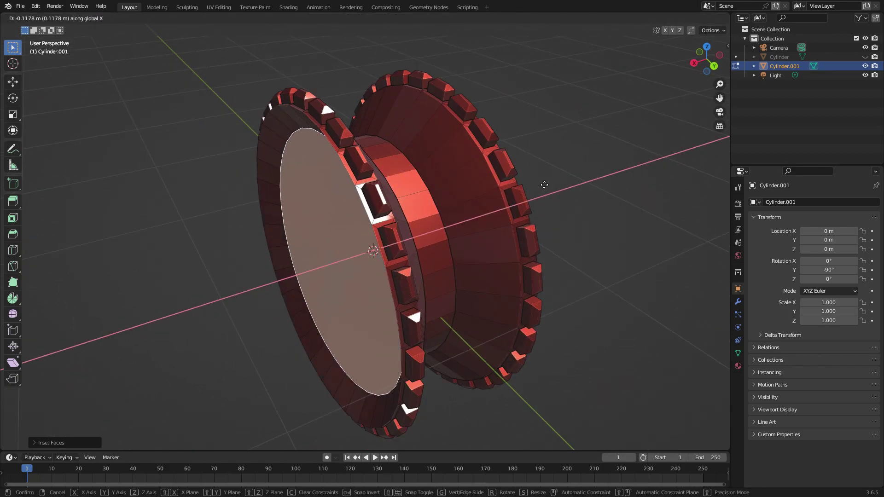
left_click(553, 180)
- Inset the recessed side face again and extrude the inner disc outward as a cylindrical hub
middle_click_drag(554, 181, 512, 190)
key("i")
left_click(550, 167)
key("e")
left_click(481, 197)
- Bevel the hub's end face into a rounded cap, return to Object Mode and deselect the wheel
key("ctrl+b")
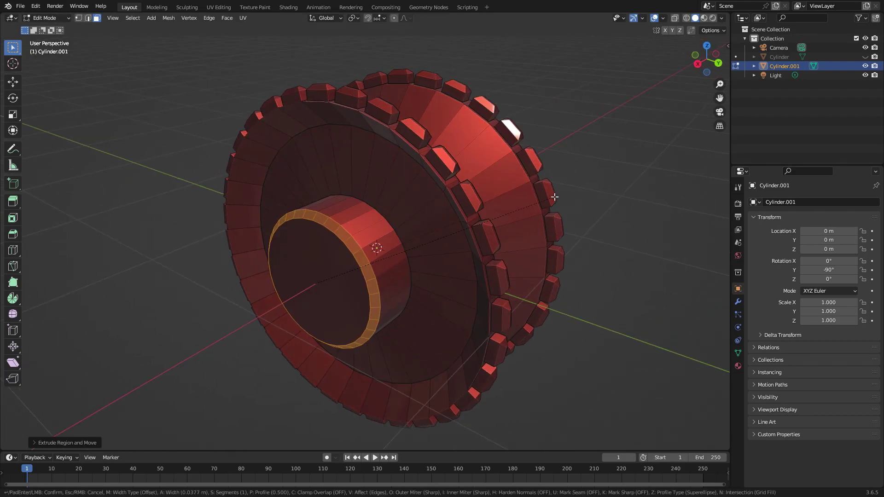
left_click(36, 163)
key("Tab")
scroll(358, 205, "down", 8)
middle_click_drag(358, 206, 400, 170)
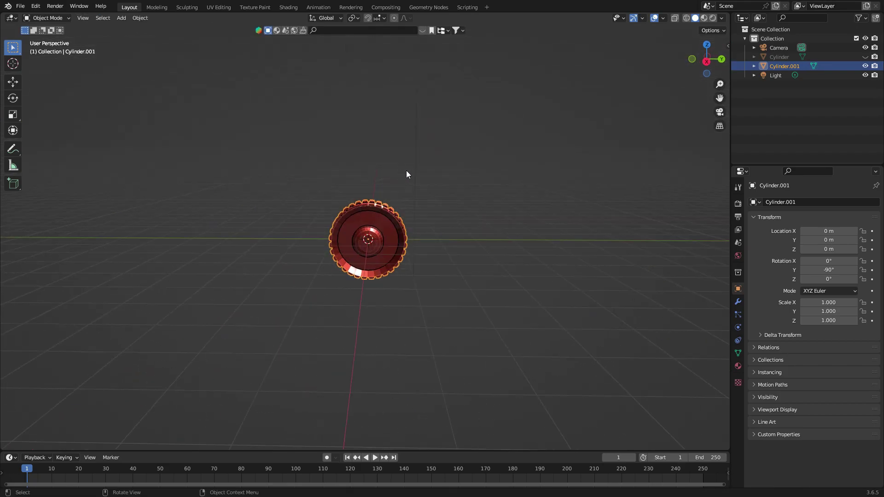
left_click(413, 171)
scroll(414, 171, "up", 6)
- Extrude evenly spaced pairs of faces around the hub inward by about 0.1 m as recessed spoke openings, returning to Object Mode
left_click(357, 177)
key("Tab")
left_click(316, 195)
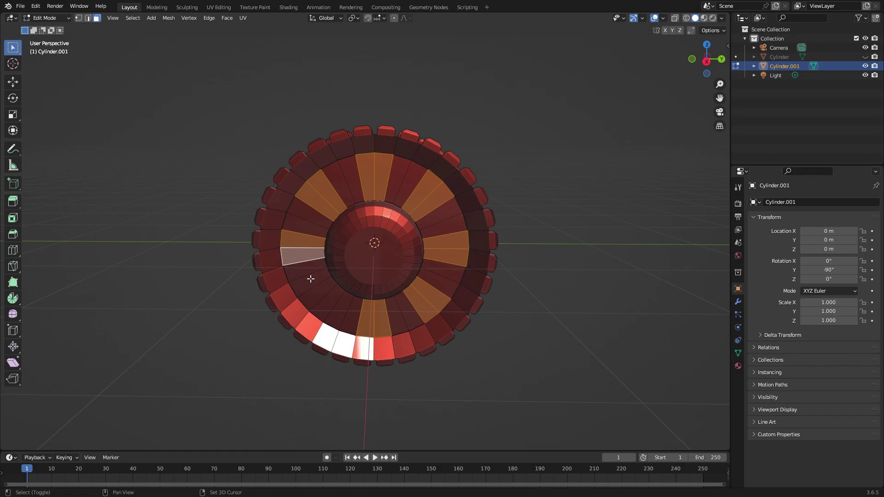
middle_click_drag(331, 304, 430, 254)
key("e")
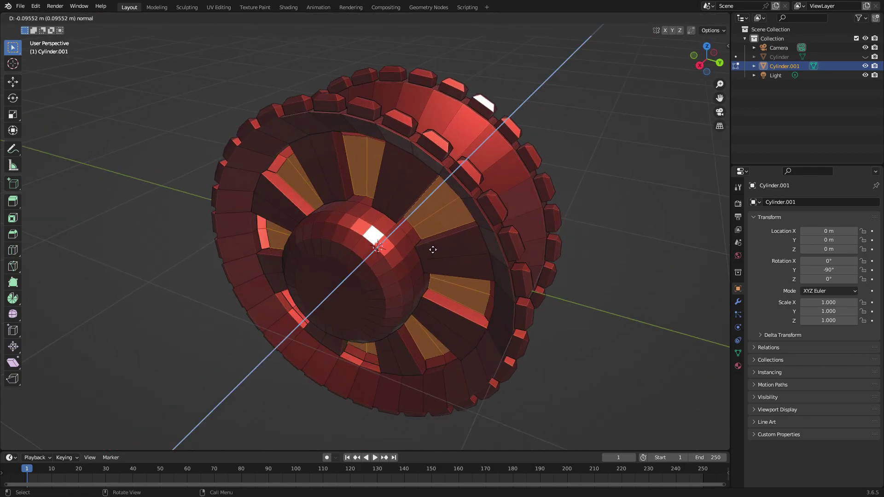
left_click(433, 249)
key("Tab")
left_click(568, 243)
- Extrude the selected spoke-opening faces once more and leave Edit Mode
scroll(566, 243, "down", 6)
middle_click_drag(558, 241, 579, 213)
scroll(528, 215, "up", 6)
middle_click_drag(526, 211, 482, 263)
key("Tab")
scroll(496, 233, "up", 6)
key("e")
left_click(497, 256)
key("Tab")
- Inset the treaded wheel's flat back face, extrude the inner disc into a long cylindrical axle, return to Object Mode and deselect the wheel
scroll(498, 255, "down", 8)
middle_click_drag(567, 283, 368, 253)
left_click(368, 254)
key("Tab")
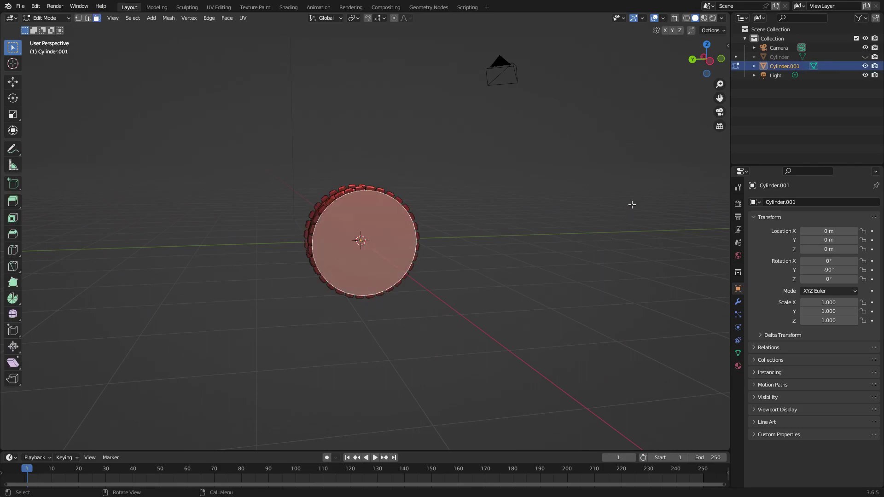
key("i")
left_click(602, 210)
middle_click_drag(575, 217, 361, 244)
key("e")
left_click(460, 226)
key("Tab")
left_click(480, 234)
scroll(394, 236, "up", 5)
scroll(394, 236, "down", 4)
left_click(374, 242)
left_click(598, 199)
middle_click_drag(598, 200, 520, 213)
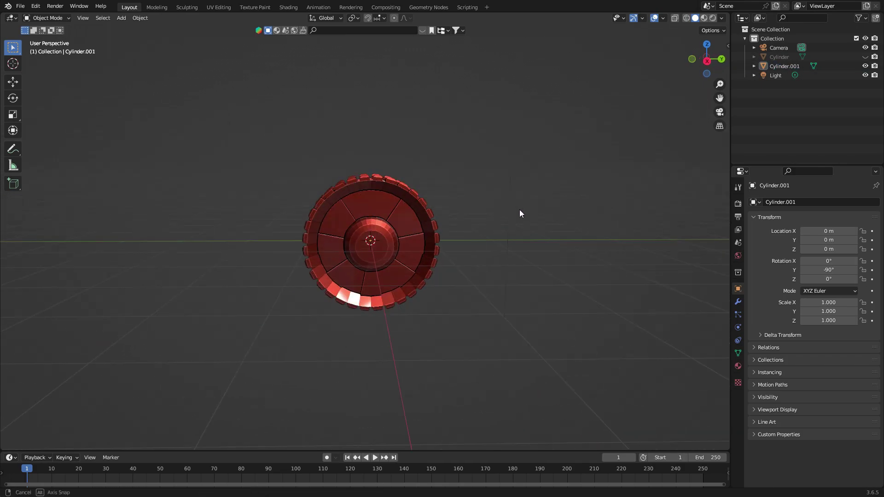
- Add a new cylinder at the origin and rotate it 90° around Y
left_click(720, 61)
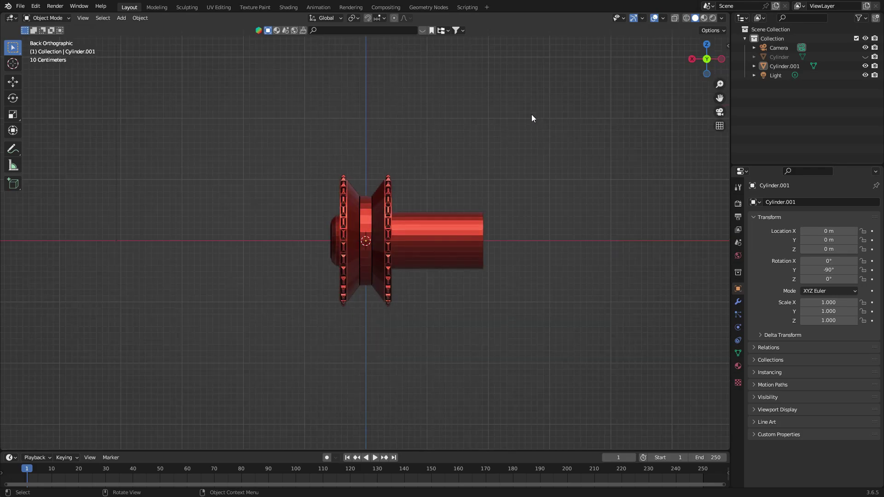
key("shift+a")
mouse_move(532, 115)
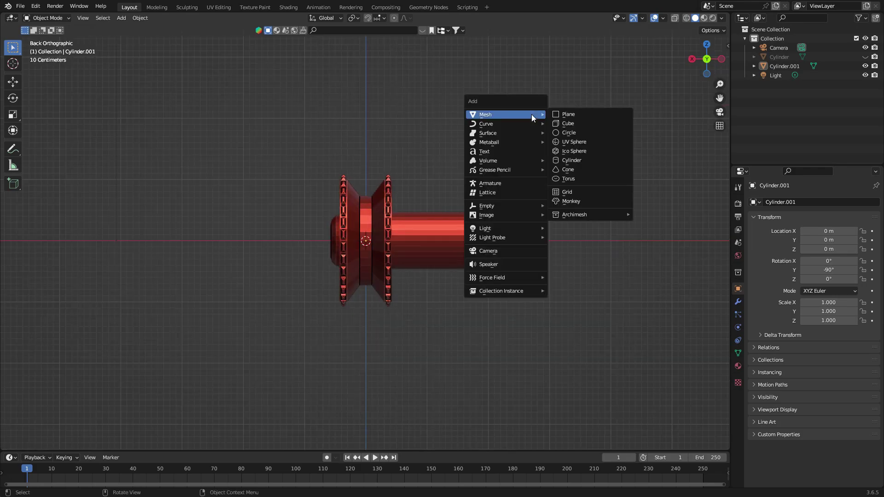
left_click(570, 160)
type("ry")
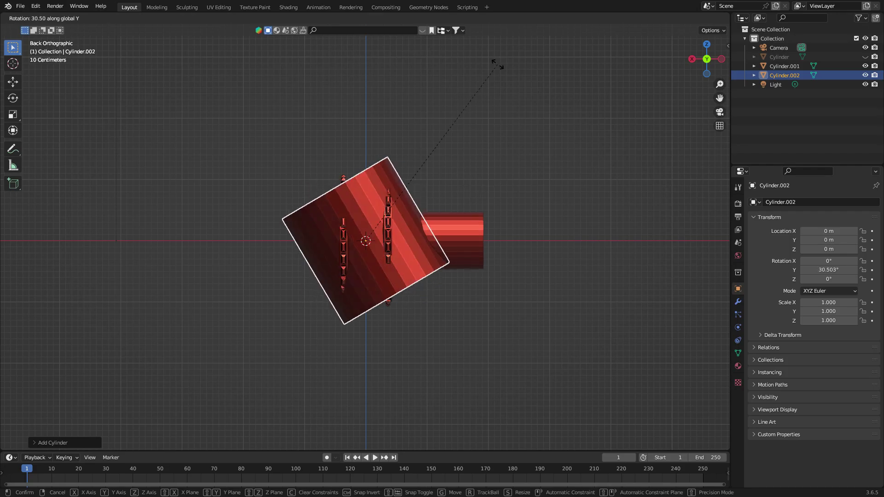
type("90")
key("Return")
- Narrow the new cylinder's mesh along X and shrink it uniformly to fit within the treaded wheel's diameter
key("Tab")
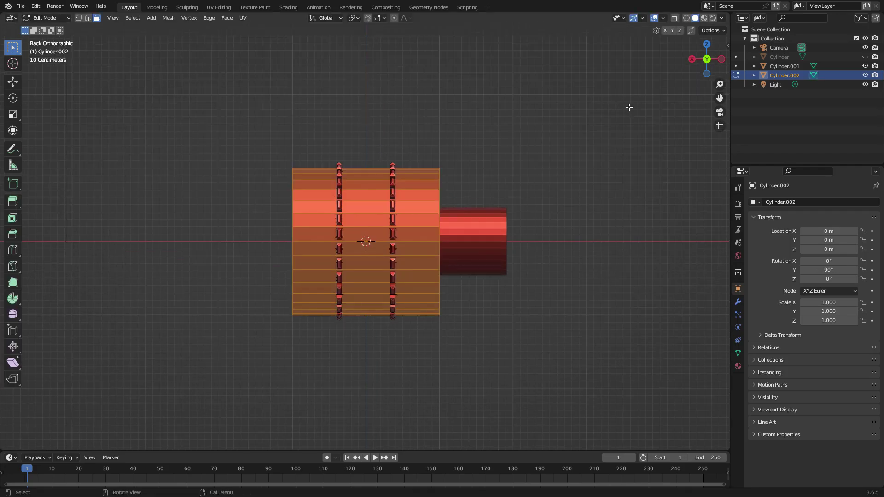
key("s")
key("x")
left_click(467, 167)
key("s")
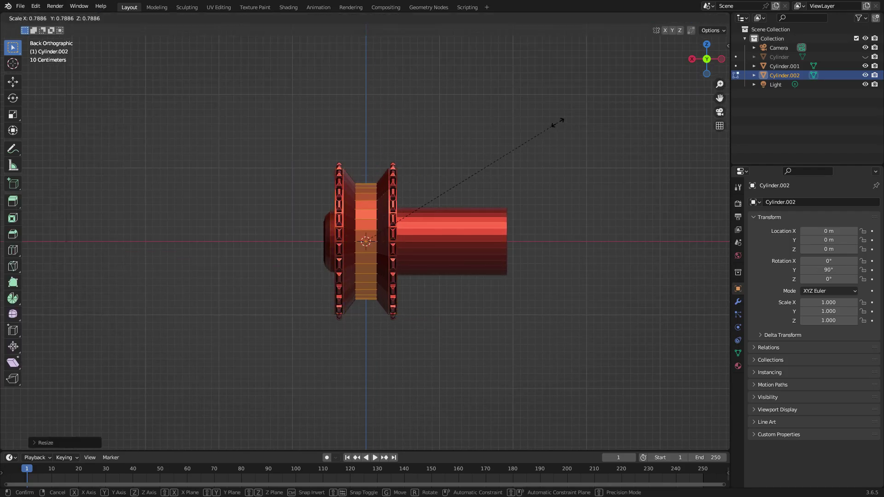
left_click(532, 132)
middle_click_drag(532, 132, 583, 193)
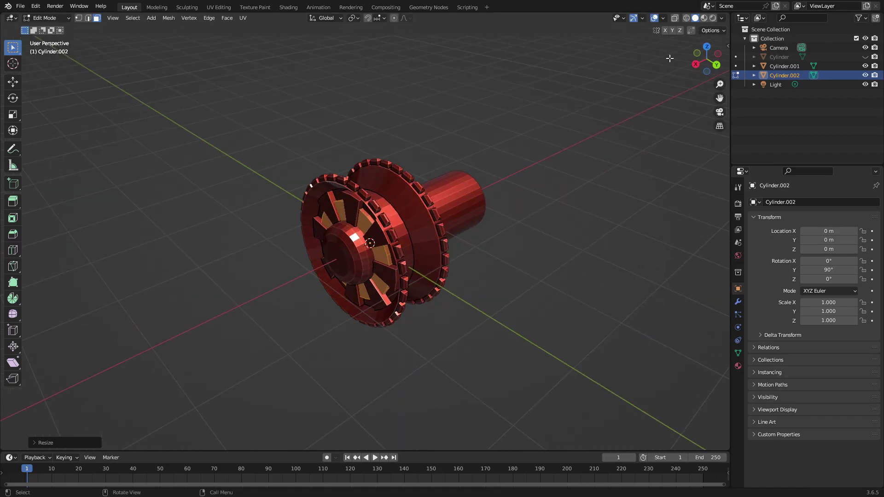
- Hide the treaded wheel and rescale the new cylinder along X into a thicker wheel blank
middle_click_drag(463, 134, 729, 115)
left_click(865, 67)
key("s")
left_click(581, 127)
right_click(581, 129)
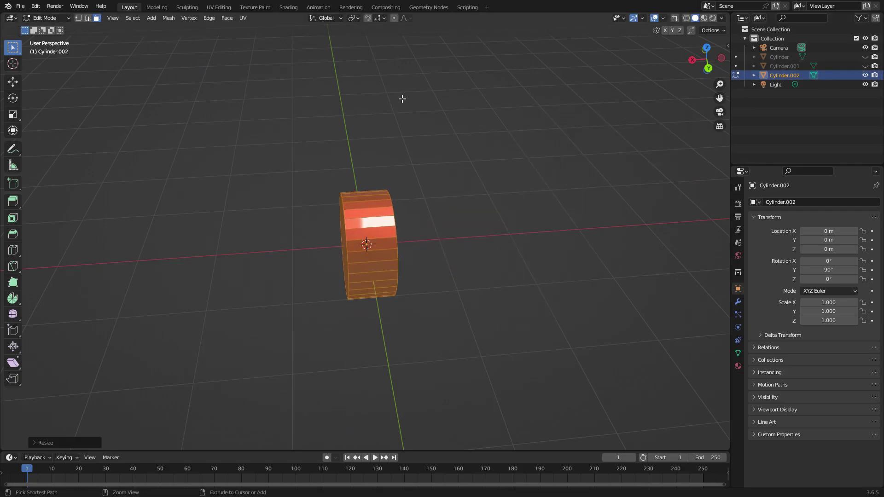
key("ctrl+z")
key("s")
key("x")
left_click(490, 114)
key("Tab")
middle_click_drag(510, 112, 397, 190)
- Cut two evenly spaced edge loops around the cylinder and select the whole middle band of faces in wireframe from the back view
key("Tab")
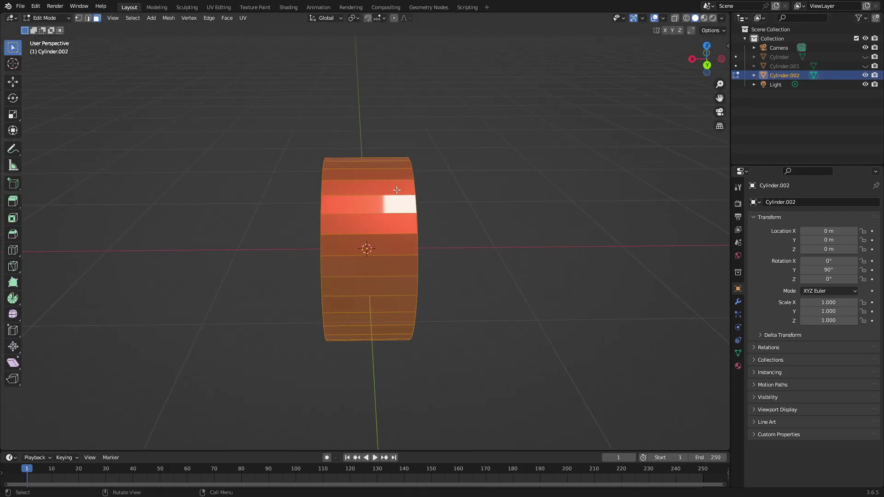
left_click(373, 149)
right_click(373, 150)
left_click(704, 56)
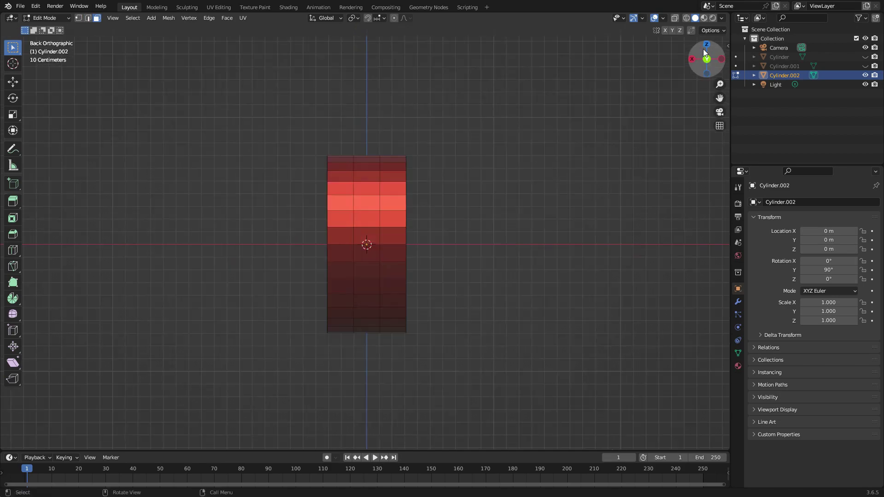
left_click(687, 18)
left_click_drag(367, 364, 367, 364)
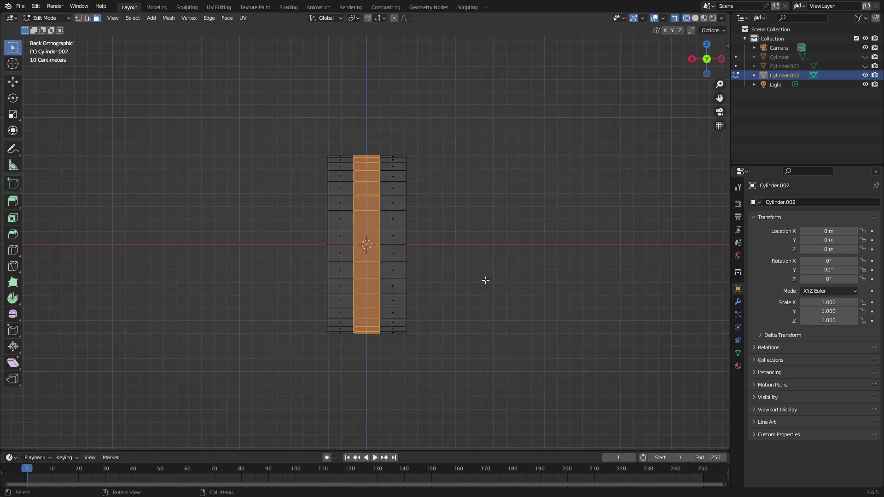
key("shift+z")
- Extrude the middle band and scale it inward to about 0.74 in Y and Z only, forming a groove
middle_click_drag(602, 99, 590, 165)
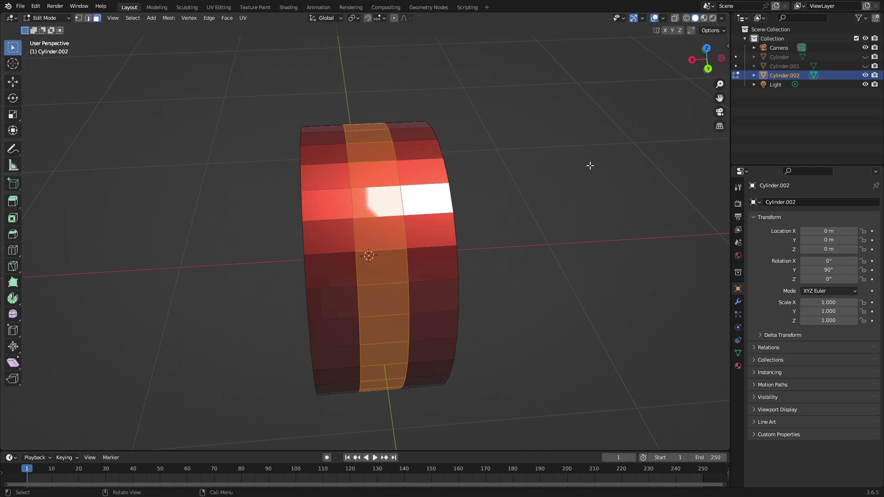
key("e")
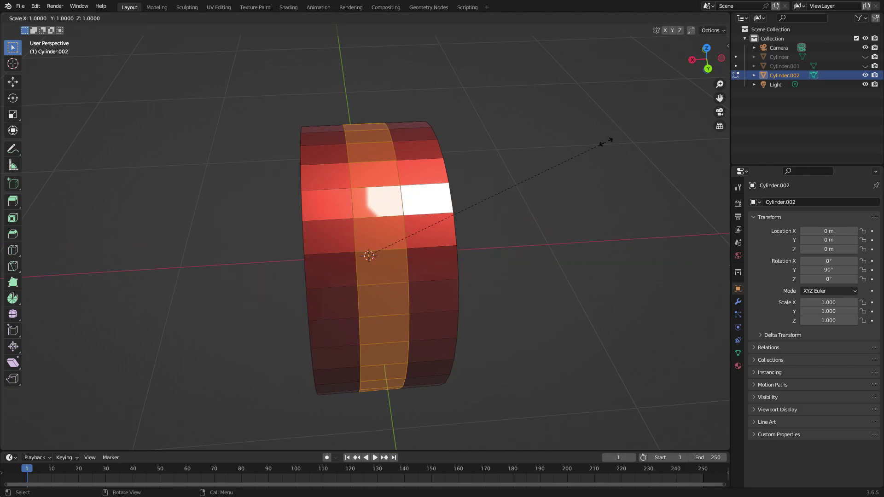
key("shift+x")
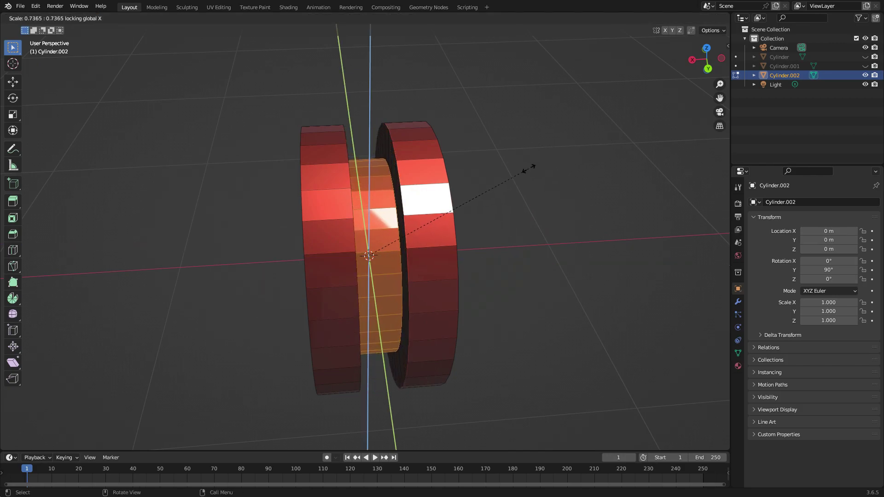
left_click(529, 169)
key("Tab")
left_click(537, 166)
- Inset the grooved wheel's flat side face and extrude the inner face inward to recess it
key("Tab")
middle_click_drag(417, 191, 471, 181)
left_click(305, 226)
middle_click_drag(368, 224, 442, 191)
scroll(442, 191, "up", 2)
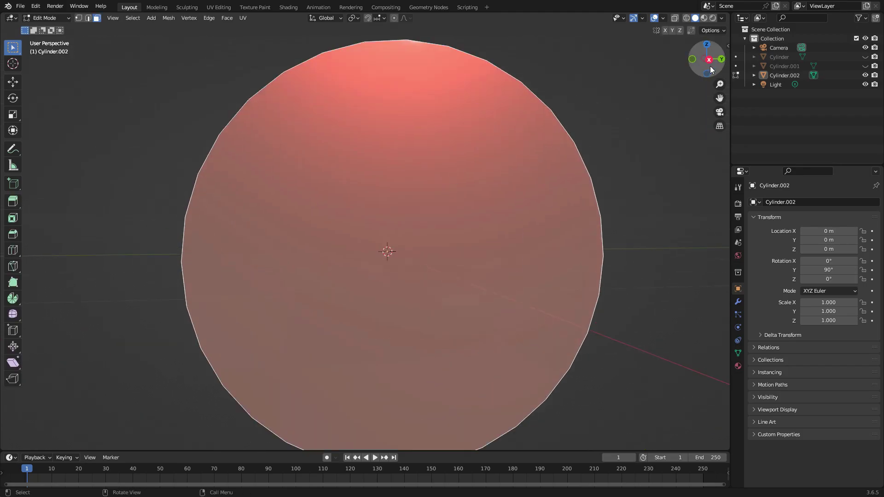
left_click(709, 61)
key("i")
left_click(581, 119)
middle_click_drag(565, 125, 554, 141)
scroll(489, 142, "up", 3)
key("e")
left_click(504, 143)
- Inset the recessed face again, extrude it deeper and shift it about -0.01 m along Y
scroll(510, 137, "down", 4)
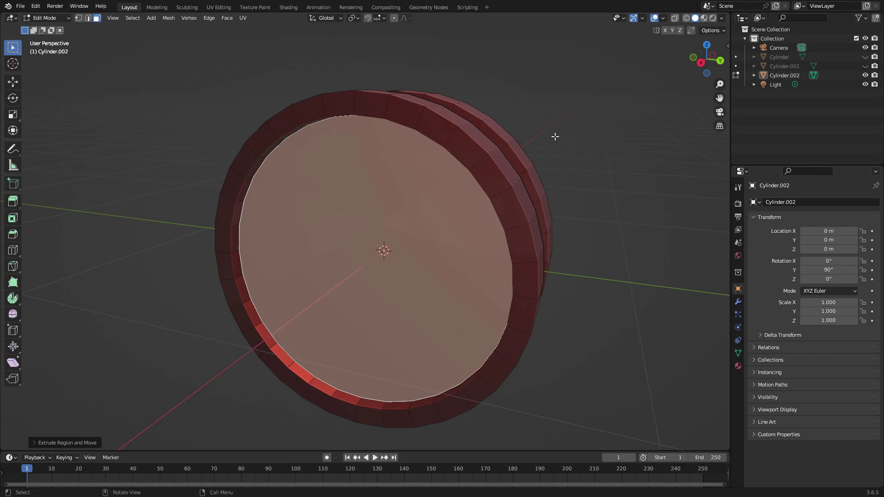
key("i")
left_click(547, 124)
key("e")
left_click(564, 119)
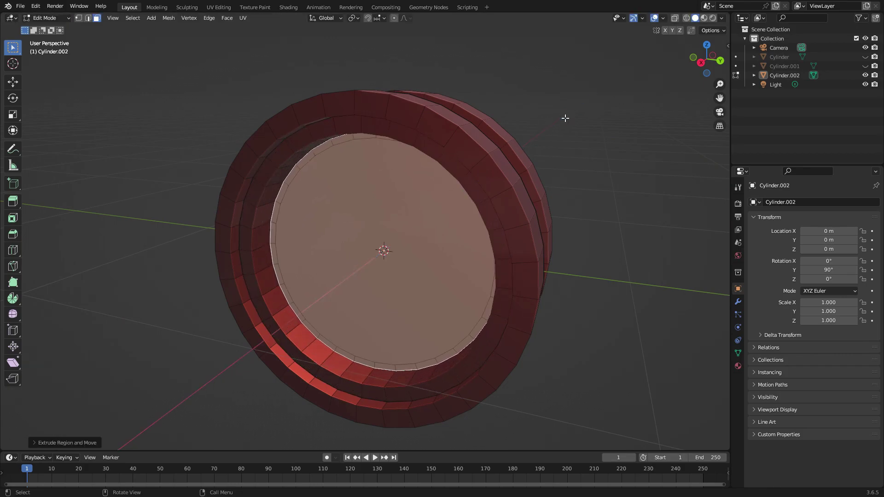
key("g")
key("y")
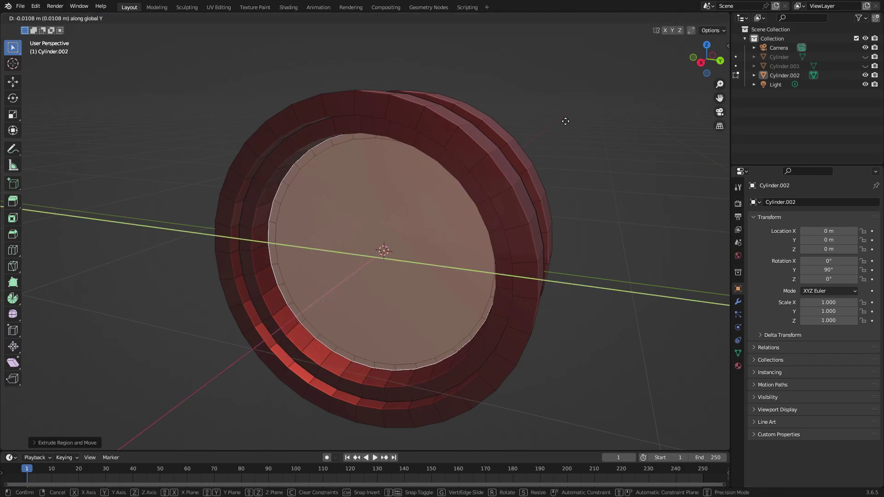
left_click(565, 121)
- Bevel the inner recessed face by about 0.07 m and extrude its central disc outward as a cylindrical hub
key("i")
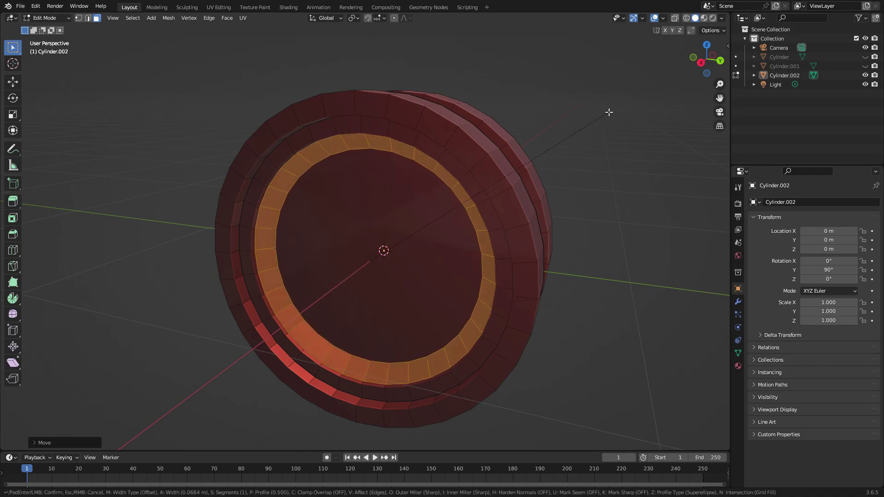
left_click(608, 111)
middle_click_drag(609, 112, 436, 167)
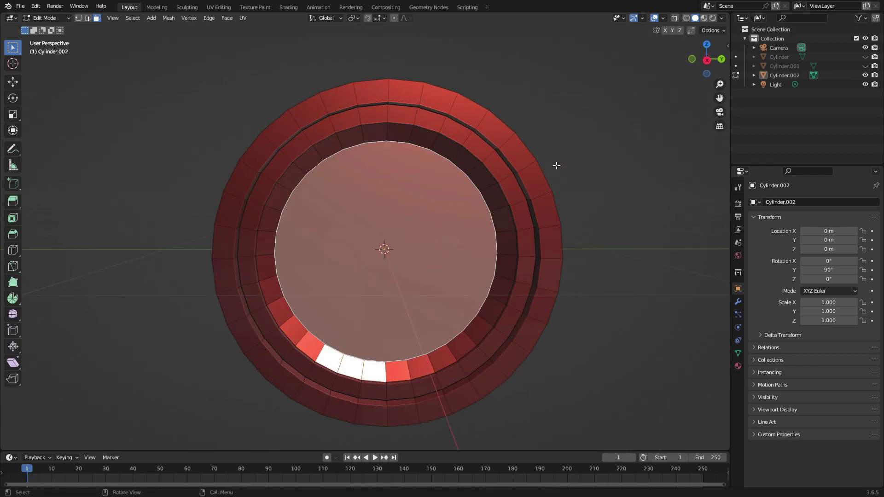
key("e")
left_click(509, 172)
middle_click_drag(509, 172, 378, 210)
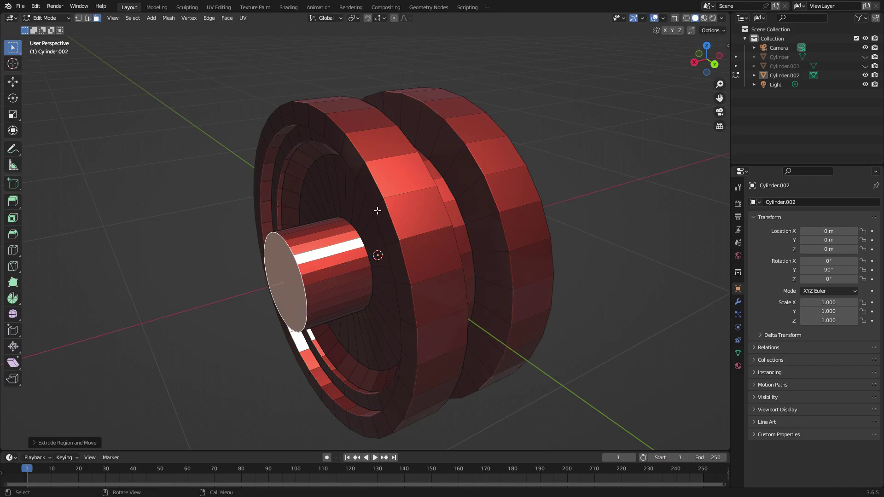
- Bevel the hub's end into a tapered tip and return to Object Mode
key("Tab")
scroll(551, 172, "down", 6)
middle_click_drag(551, 172, 382, 235)
key("Tab")
key("Tab")
middle_click_drag(493, 209, 355, 189)
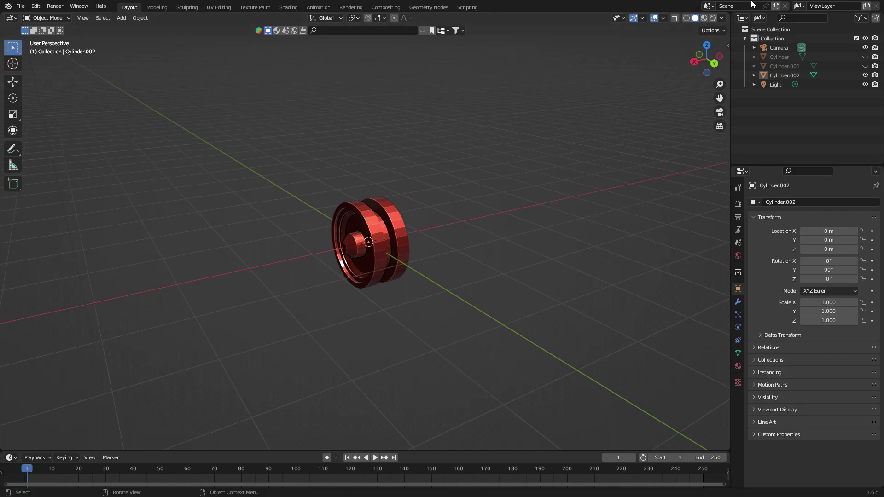
- Unhide the spoked wheel and the treaded wheel
left_click(865, 67)
left_click(865, 58)
middle_click_drag(661, 69, 628, 89)
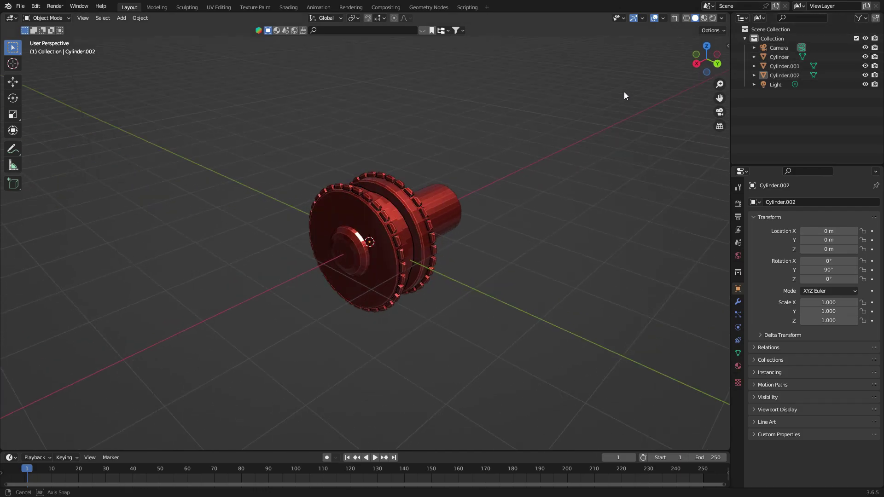
scroll(490, 155, "up", 2)
- From the right view, move the treaded wheel and the spoked wheel along positive Y so they sit side by side
left_click(696, 65)
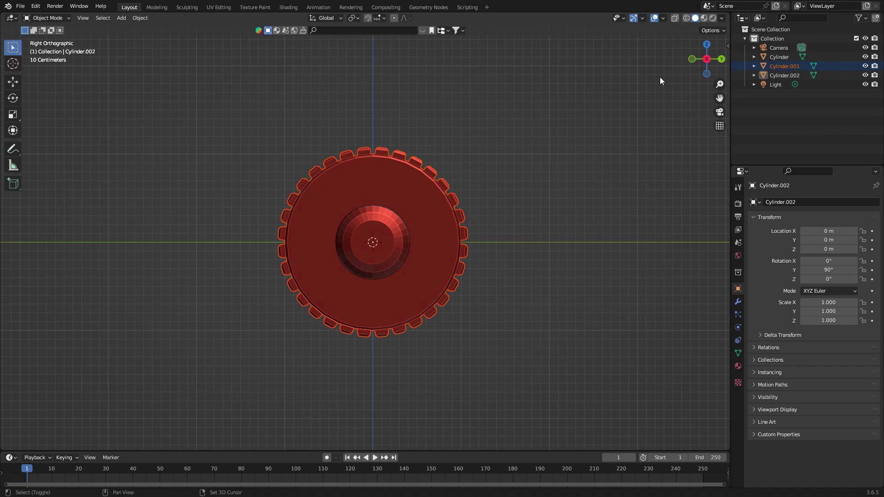
key("g")
key("y")
left_click(249, 73)
left_click(272, 249)
key("g")
key("y")
left_click(427, 248)
- Move the small grooved wheel along negative Y, away from the other two wheels
left_click(368, 247)
key("g")
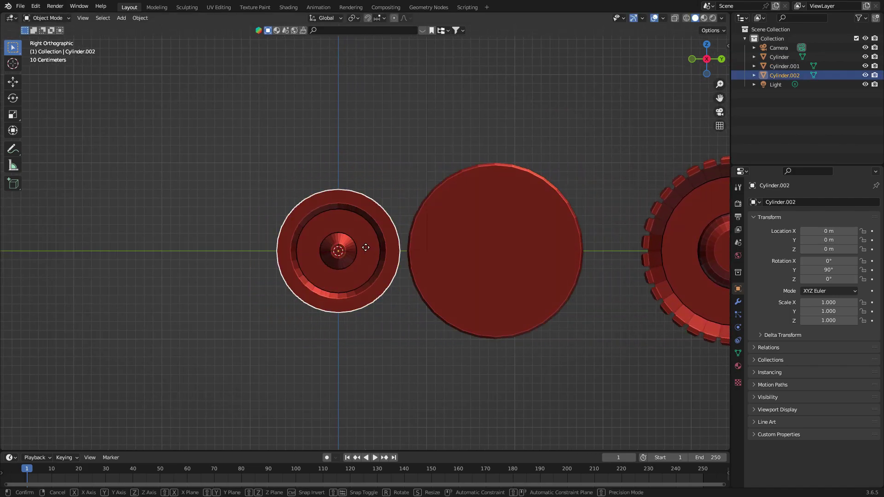
key("y")
left_click(156, 233)
scroll(184, 225, "down", 12)
left_click(256, 203)
scroll(305, 225, "up", 2)
key("a")
key("g")
key("y")
right_click(300, 220)
- Move the small grooved wheel farther along negative Y, raise it along Z and fine-tune its Y position
left_click(325, 239)
key("g")
key("y")
left_click(280, 241)
scroll(311, 244, "up", 1)
scroll(314, 242, "up", 1)
key("g")
key("z")
left_click(318, 218)
key("g")
key("y")
left_click(306, 212)
- Select the camera and the light together and delete them
left_click_drag(305, 211, 377, 240)
left_click(404, 249)
left_click_drag(171, 79, 454, 137)
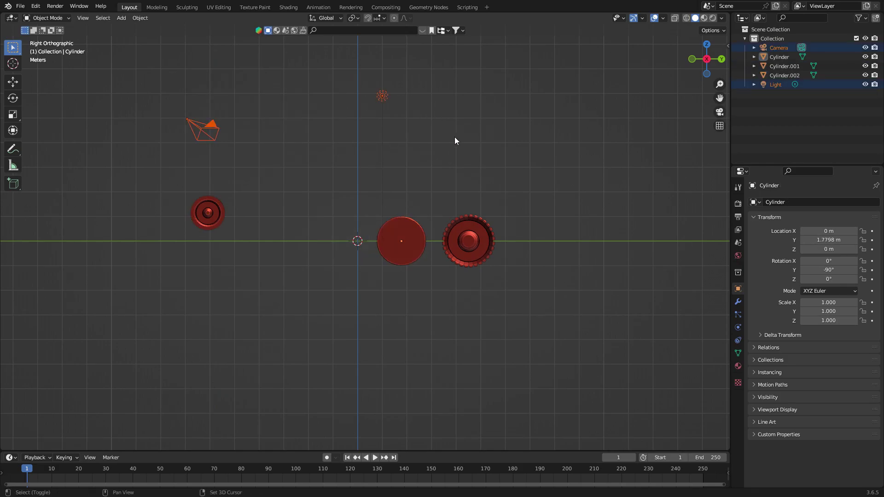
key("Delete")
- Mirror the spoked wheel along the global X axis so its spoked side faces the same way as the other wheels' hubs
left_click(402, 231)
middle_click_drag(401, 232, 359, 250)
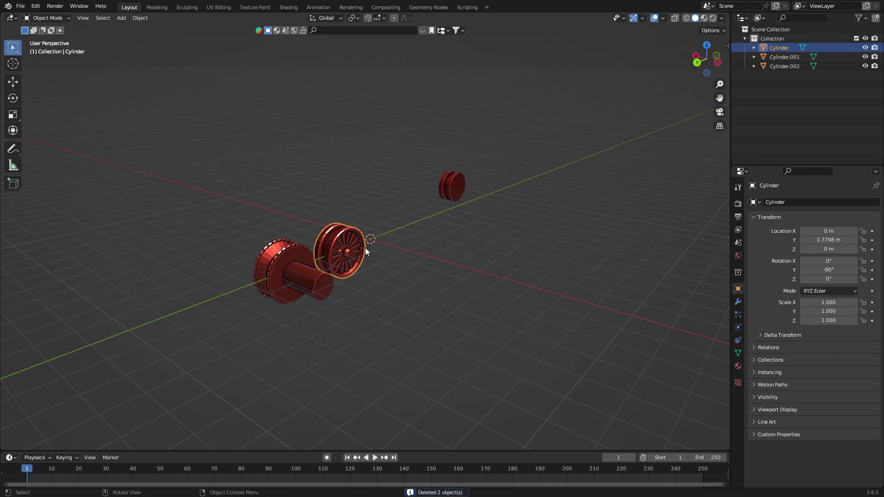
scroll(368, 248, "up", 5)
right_click(335, 270)
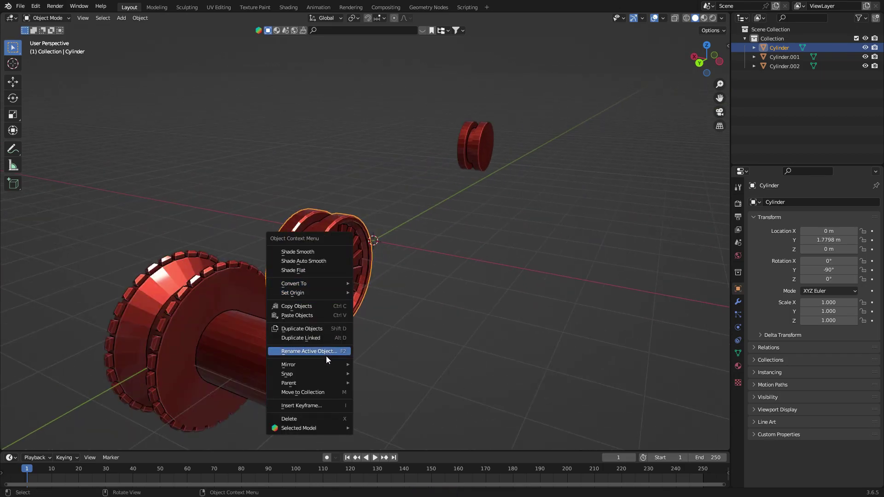
mouse_move(328, 363)
left_click(393, 375)
middle_click_drag(362, 355, 524, 325)
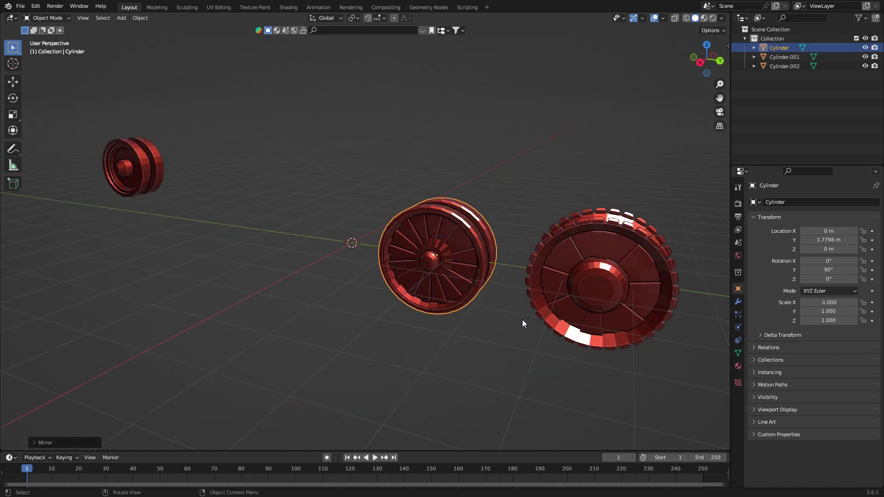
- In the right view, move the spoked wheel along Y to about -3.45 m and select the treaded wheel
key("KP_3")
scroll(545, 153, "down", 4)
key("g")
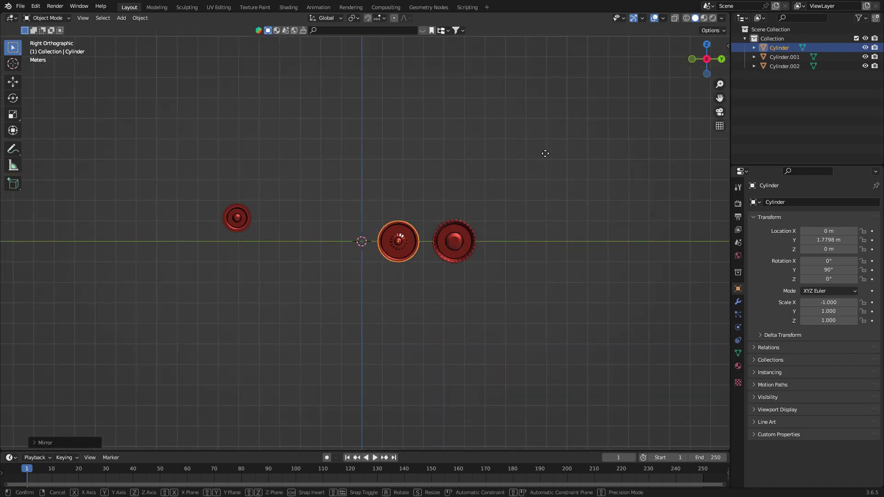
key("y")
left_click(439, 151)
key("g")
key("y")
left_click(298, 196)
left_click(475, 248)
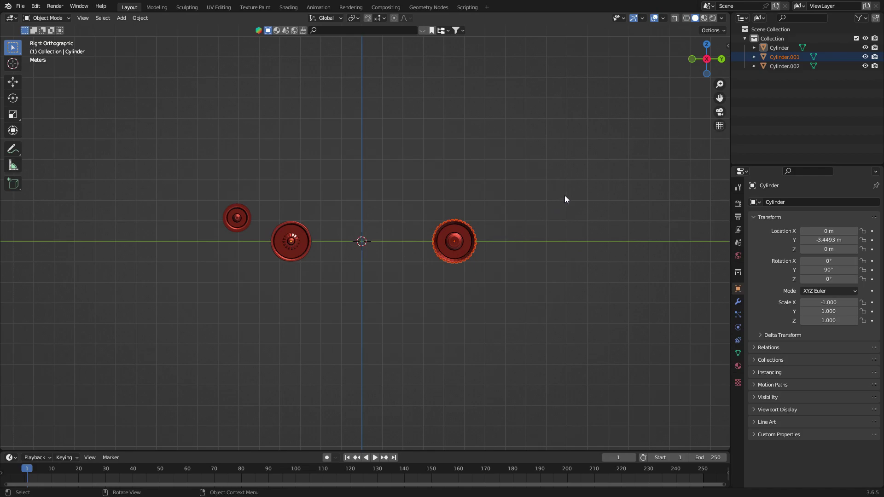
- Scale the treaded wheel down to about two thirds of its size and move it farther along positive Y and upward
key("s")
left_click(542, 195)
key("g")
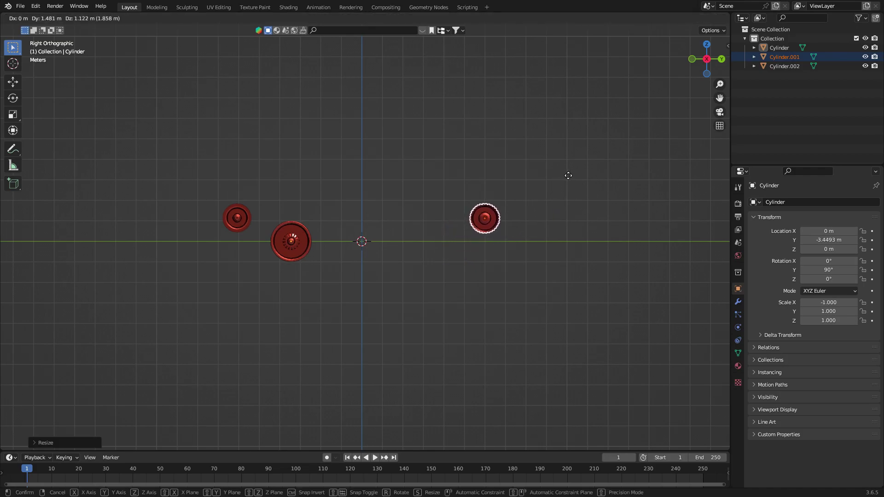
left_click(575, 174)
- Duplicate the spoked wheel about 2.29 m along positive Y
left_click(275, 234)
key("shift+d")
left_click(342, 233)
key("y")
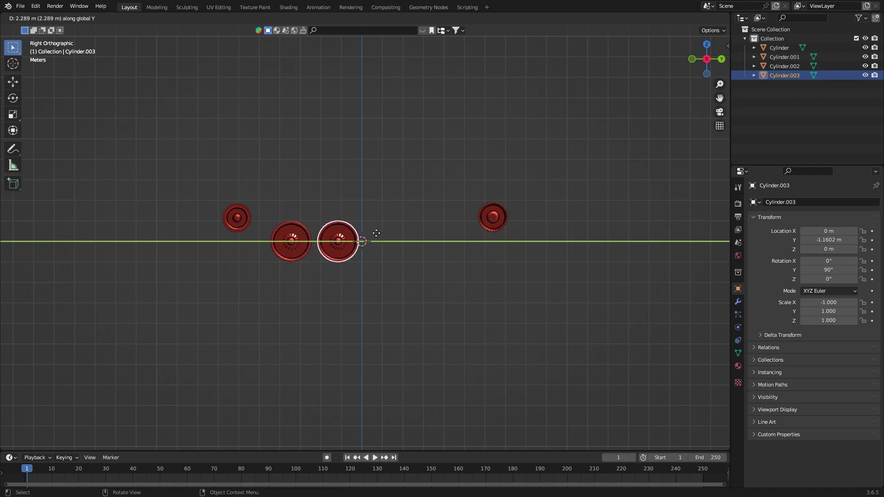
left_click(376, 233)
- Duplicate both spoked wheels together about 4.85 m along positive Y to form a row of four
key("shift+d")
key("y")
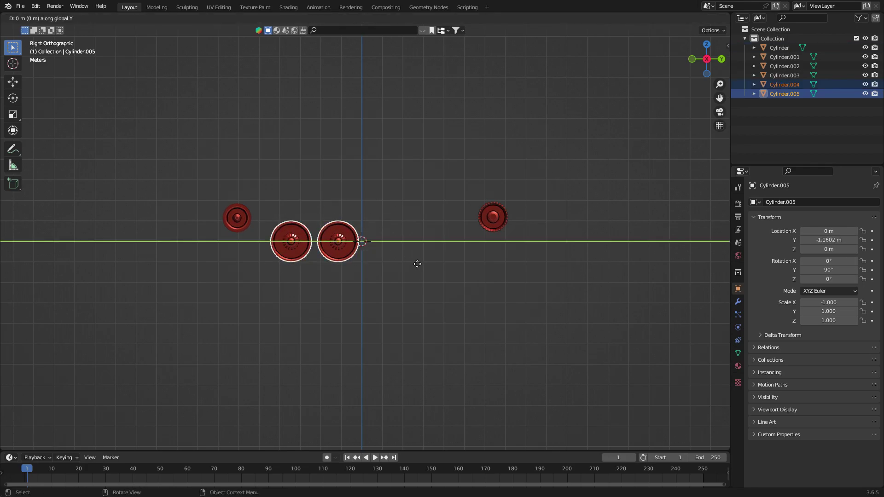
left_click(521, 263)
- Move the small treaded wheel closer to the last spoked wheel and scale it along X
left_click(492, 216)
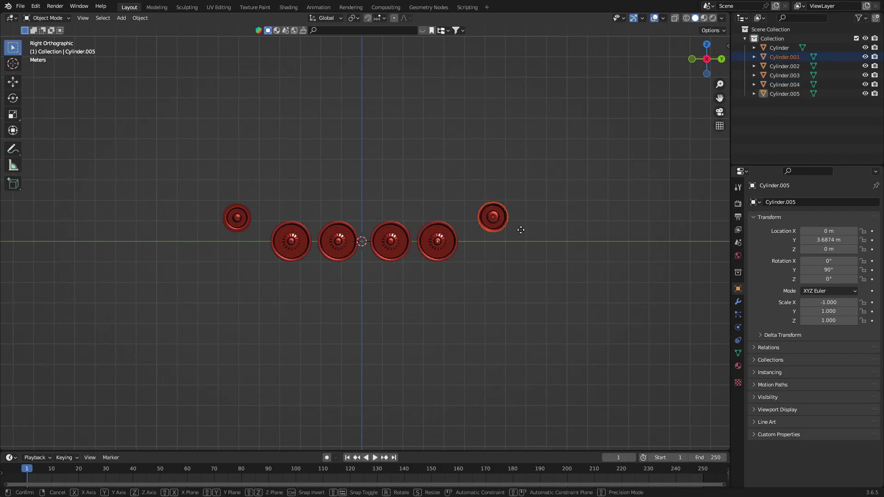
key("g")
left_click(449, 242)
middle_click_drag(475, 250, 546, 296)
key("s")
key("x")
left_click(524, 275)
left_click(575, 288)
- Hide all the wheels and add a cube at the 3D cursor
middle_click_drag(501, 256, 577, 245)
scroll(577, 245, "down", 6)
middle_click_drag(453, 218, 504, 181)
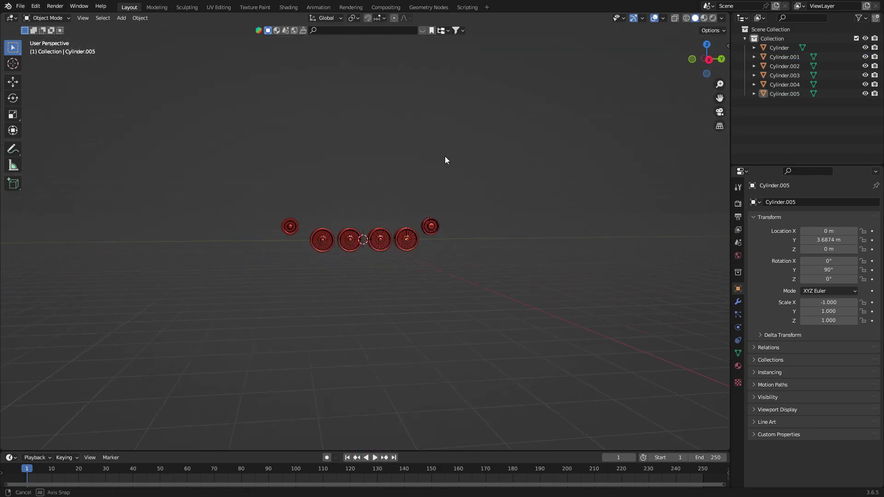
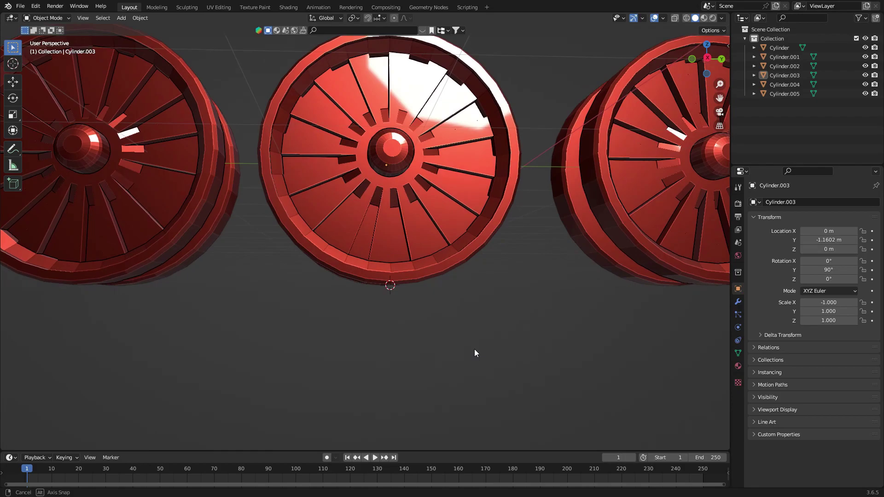
left_click(709, 52)
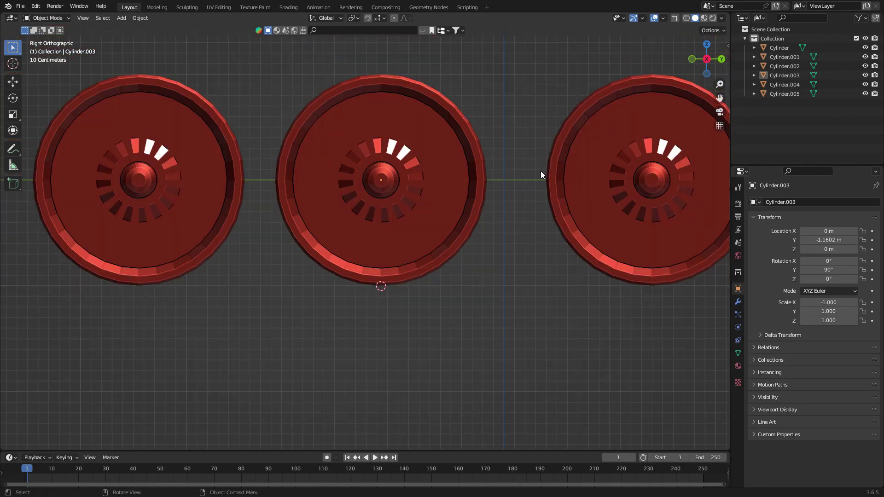
scroll(510, 112, "down", 8)
key("a")
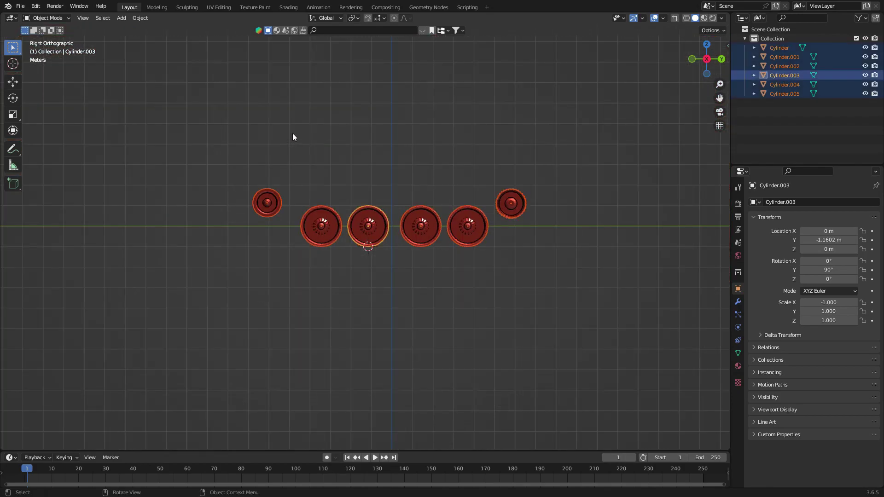
key("h")
key("shift+a")
mouse_move(407, 139)
left_click(477, 141)
- Scale the cube's mesh down to about half its size in Edit Mode, and return to solid shading
middle_click_drag(484, 160, 671, 22)
left_click(698, 62)
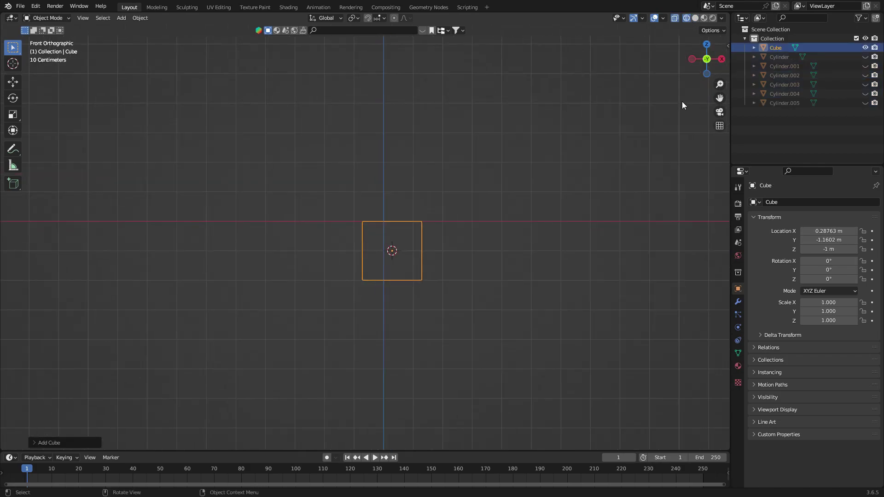
key("Tab")
key("s")
left_click(567, 157)
key("Tab")
middle_click_drag(539, 175, 527, 204)
scroll(530, 198, "up", 3)
middle_click_drag(617, 147, 536, 132)
left_click(695, 18)
- Flatten the cube along Z to a scale of about 0.063 to make a thin plate
scroll(649, 74, "up", 1)
key("s")
key("z")
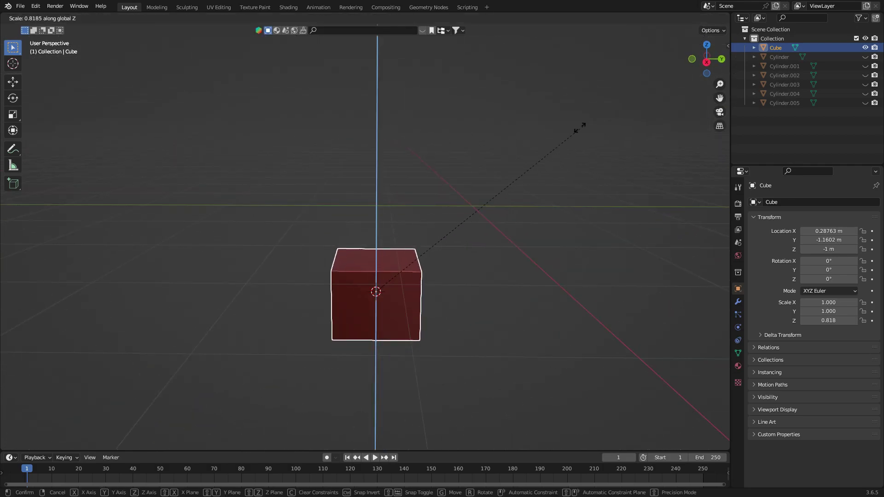
left_click(372, 272)
middle_click_drag(509, 227, 503, 241)
key("s")
key("y")
right_click(505, 241)
- Select the vertices at the plate's positive Y end through the mesh and move them -0.74 m along Y
key("Tab")
key("alt+z")
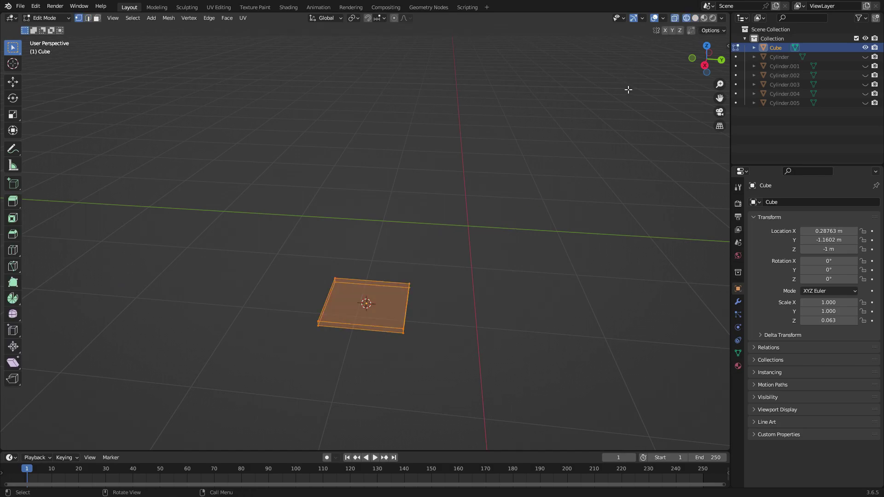
left_click_drag(391, 343, 433, 272)
key("h")
key("u")
key("ctrl+z")
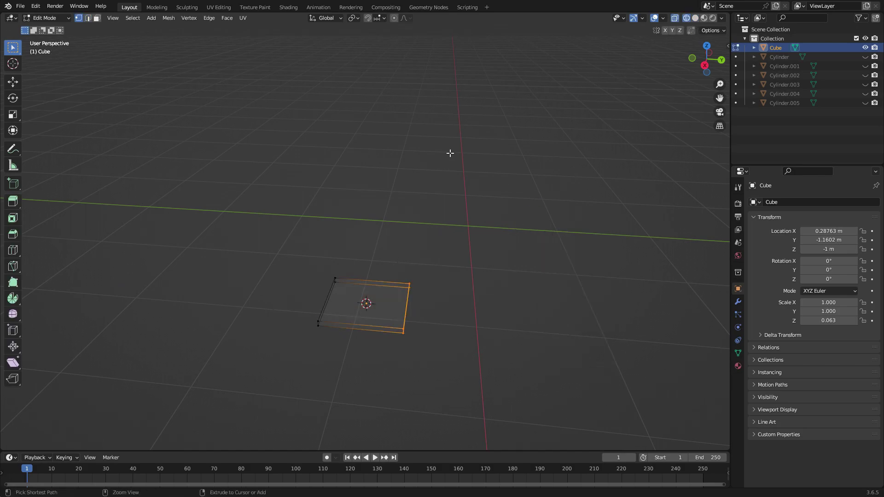
key("g")
key("y")
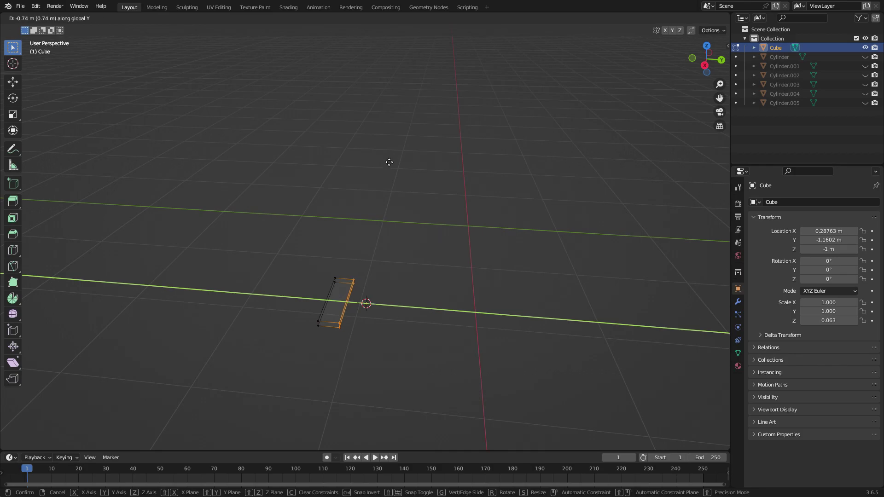
left_click(389, 162)
- Unhide all the wheels around the narrow plate and display them in solid shading
key("slash")
scroll(454, 157, "down", 6)
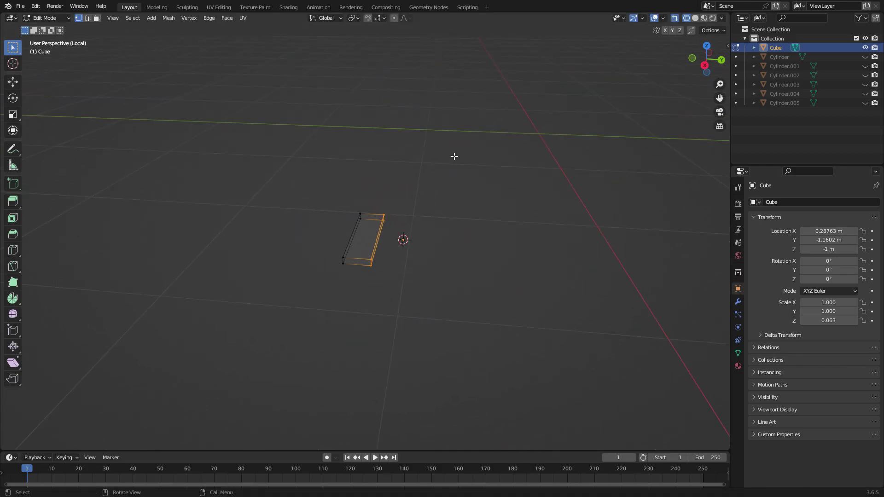
left_click_drag(864, 56, 865, 105)
key("KP_Divide")
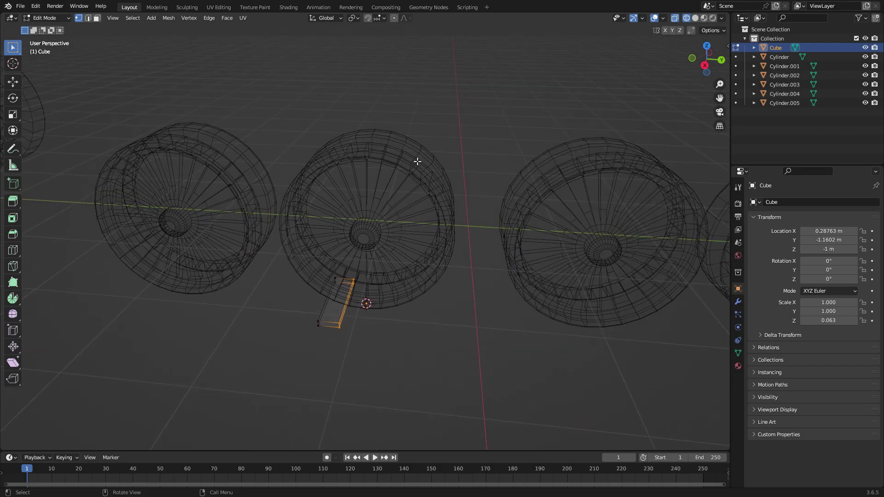
left_click(695, 18)
- In the front view, move the plate along X to about 0.011 m so it is centred under the wheel
mouse_move(568, 137)
middle_mouse_down()
mouse_move(626, 77)
mouse_move(554, 158)
mouse_move(602, 191)
middle_mouse_up()
scroll(568, 81, "up", 4)
key("Tab")
left_click(709, 60)
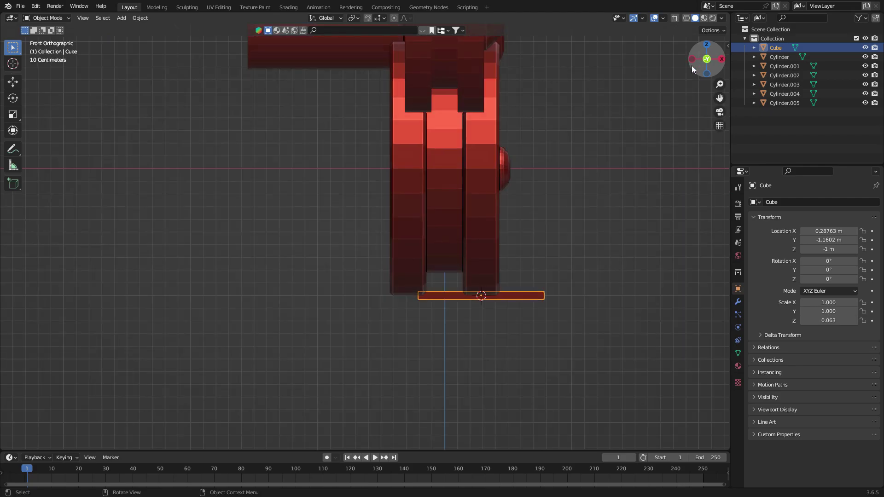
key("g")
key("x")
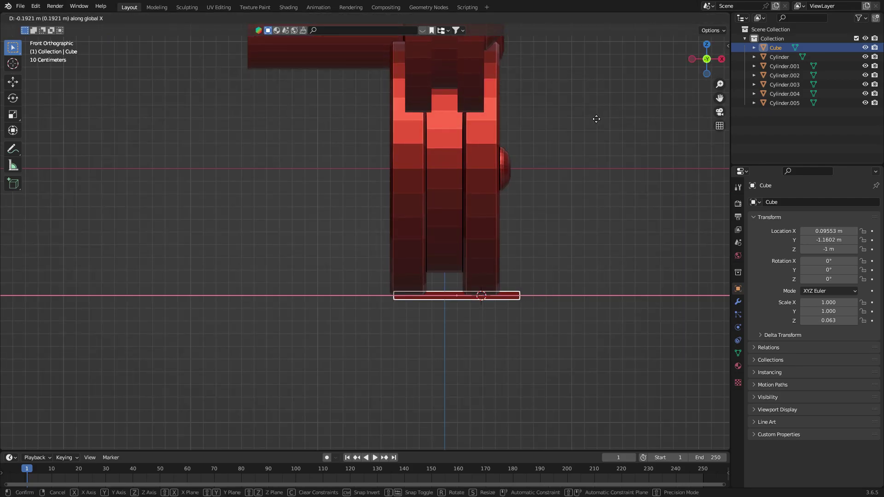
left_click(625, 122)
- Isolate the plate in local view and add four evenly spaced loop cuts across its length
middle_click_drag(626, 120, 524, 112)
left_click(703, 65)
scroll(666, 82, "down", 1)
key("Tab")
key("KP_Divide")
key("Tab")
key("Tab")
middle_click_drag(401, 209, 485, 244)
key("3")
scroll(456, 214, "up", 1)
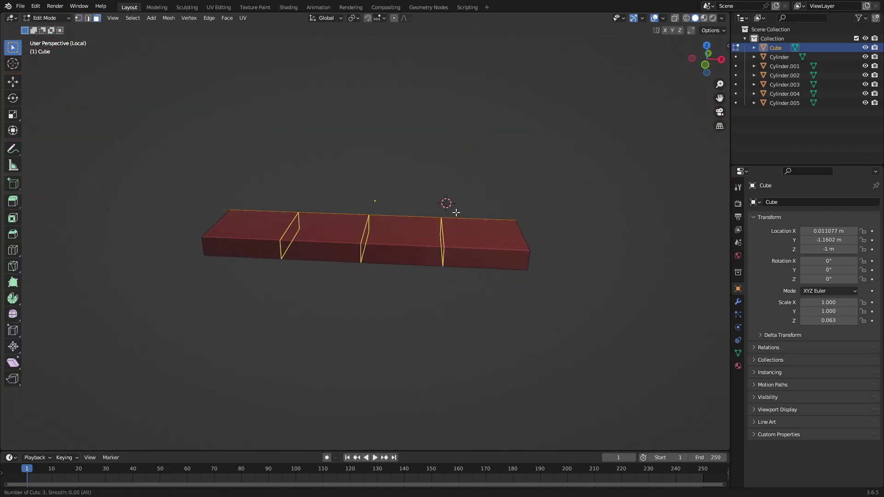
scroll(456, 212, "down", 1)
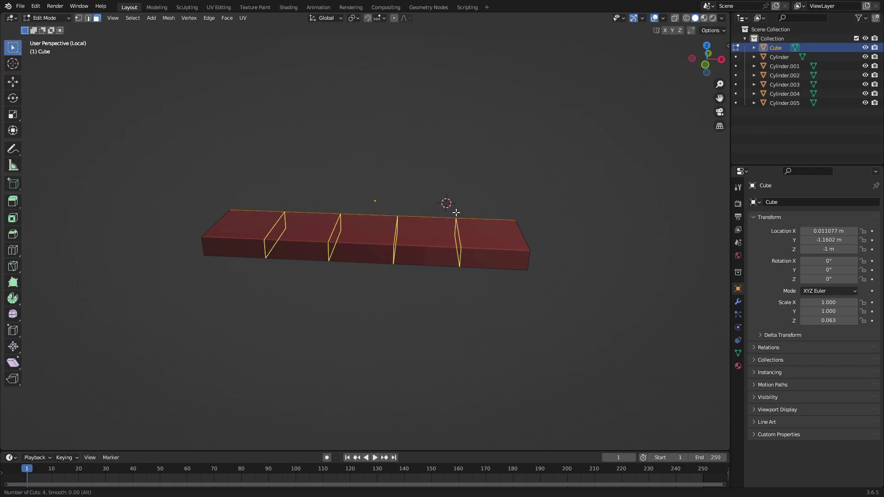
left_click(455, 212)
left_click(297, 251)
left_click(419, 254, "shift")
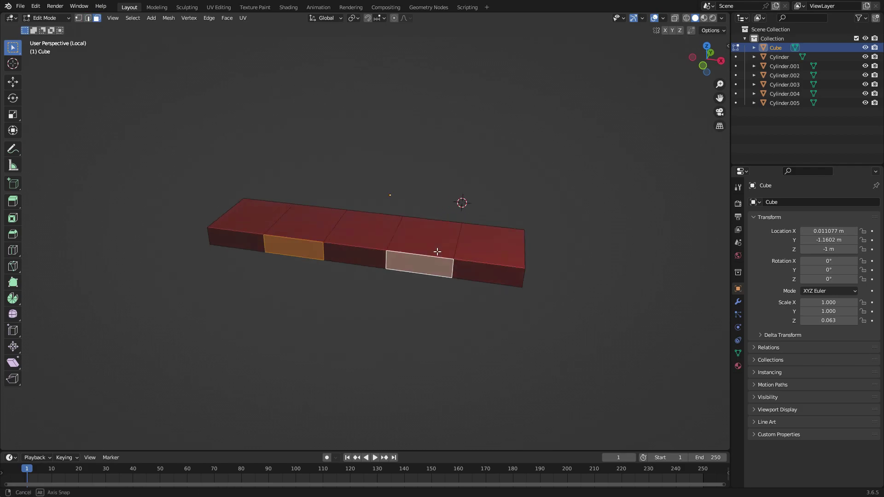
middle_click_drag(419, 255, 303, 256)
left_click(279, 270, "shift")
left_click(371, 262, "shift")
left_click(473, 246, "shift")
middle_click_drag(481, 237, 524, 181)
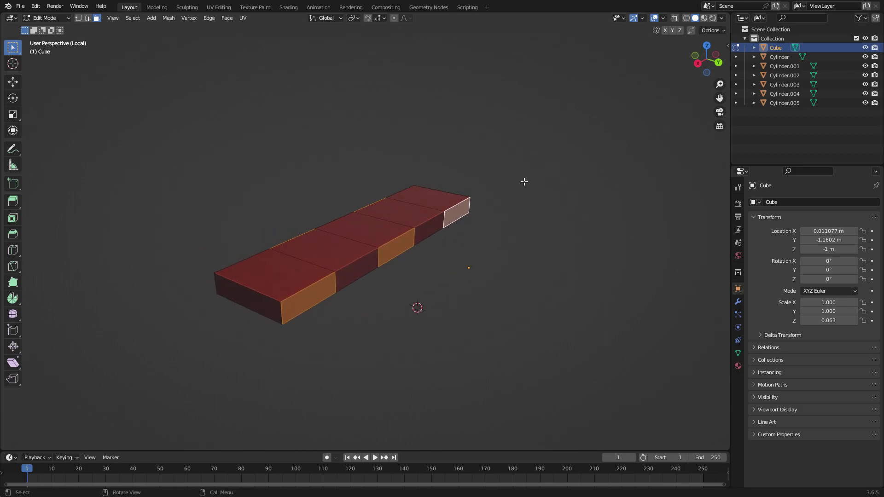
- Add one loop cut close to each short end of the plate
left_click(254, 262)
left_click(233, 268)
middle_click_drag(352, 255, 522, 212)
key("ctrl+r")
left_click(507, 213)
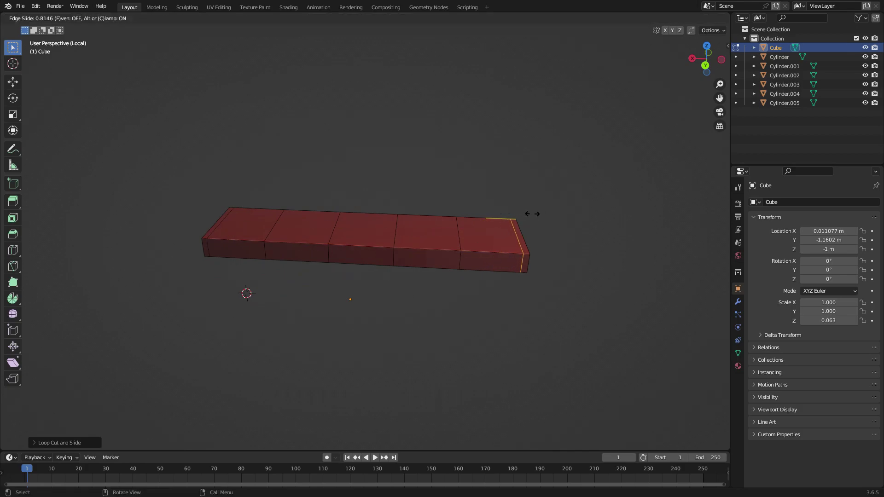
left_click(532, 214)
- Select alternating faces, three on one long side and two on the other, and extrude them outward individually by about 0.1 m
left_click(478, 262)
left_click(362, 254, "shift")
left_click(236, 250, "shift")
middle_click_drag(236, 249, 355, 260)
left_click(341, 262, "shift")
left_click(423, 244, "shift")
middle_click_drag(428, 245, 497, 258)
key("alt+e")
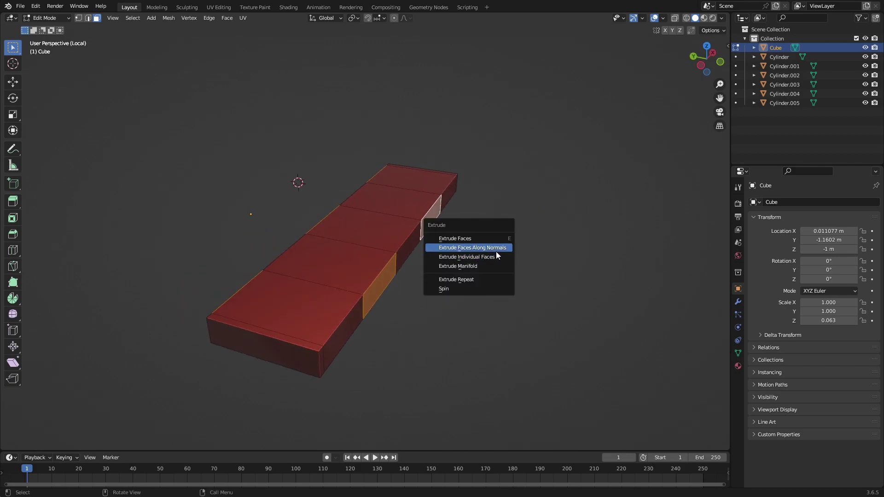
left_click(496, 257)
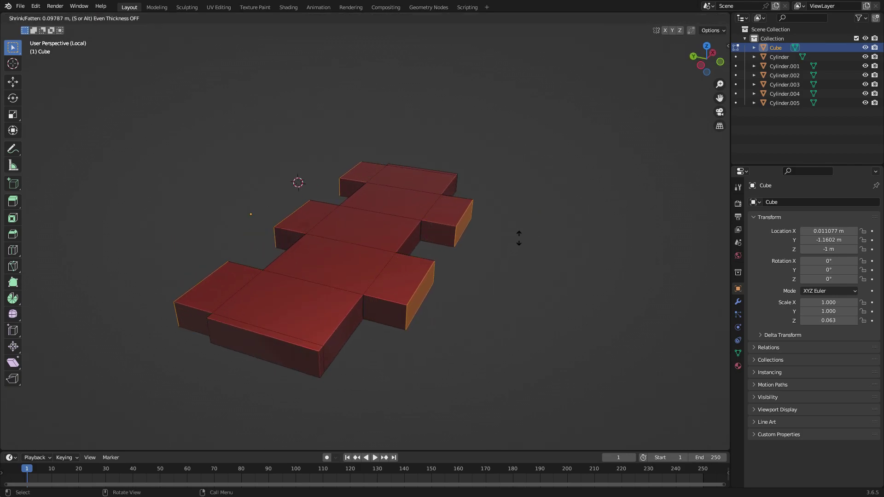
left_click(525, 233)
key("Tab")
middle_click_drag(526, 233, 594, 260)
key("Tab")
- Inset the large central faces on top of the plate individually and extrude them
scroll(594, 258, "down", 5)
middle_click_drag(617, 217, 388, 255)
scroll(387, 255, "up", 4)
left_click(388, 264)
left_click(397, 310, "shift")
left_click(374, 230, "shift")
left_click(361, 197, "shift")
left_click(352, 170, "shift")
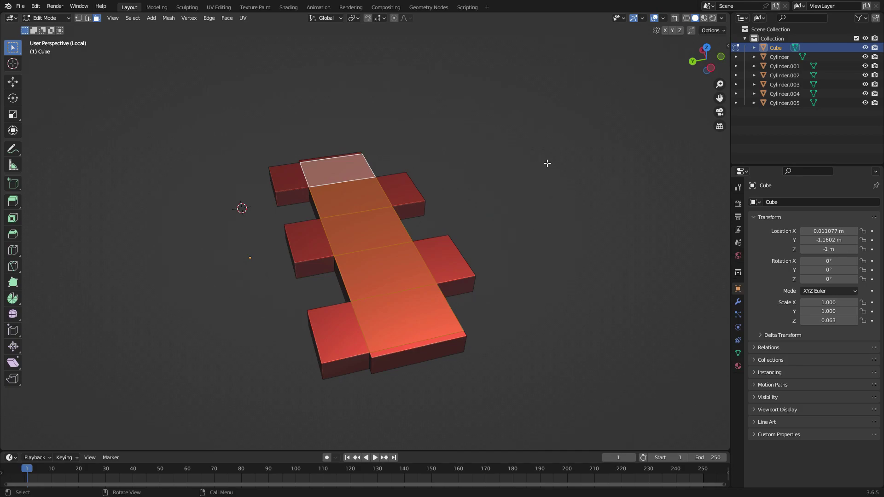
key("i")
key("i")
left_click(609, 151)
key("e")
middle_click_drag(590, 156, 559, 78)
left_click(581, 148)
- Select the five large central faces on the plate's underside and inset them together as one region
left_click(372, 167)
left_click(380, 205, "shift")
left_click(386, 243, "shift")
left_click(388, 285, "shift")
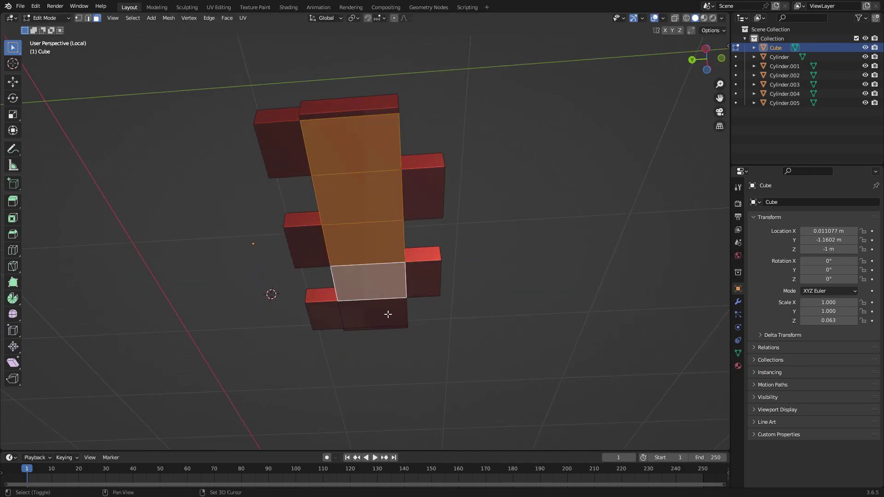
scroll(578, 247, "up", 1)
key("i")
left_click(614, 229)
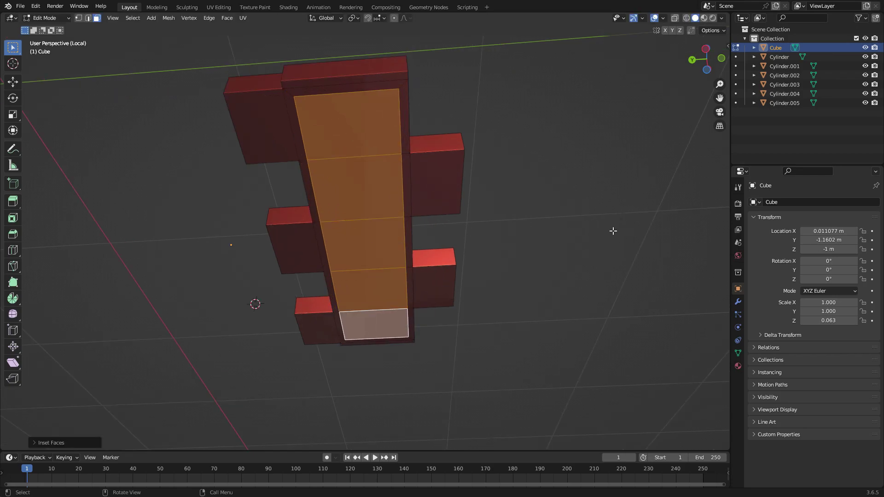
key("i")
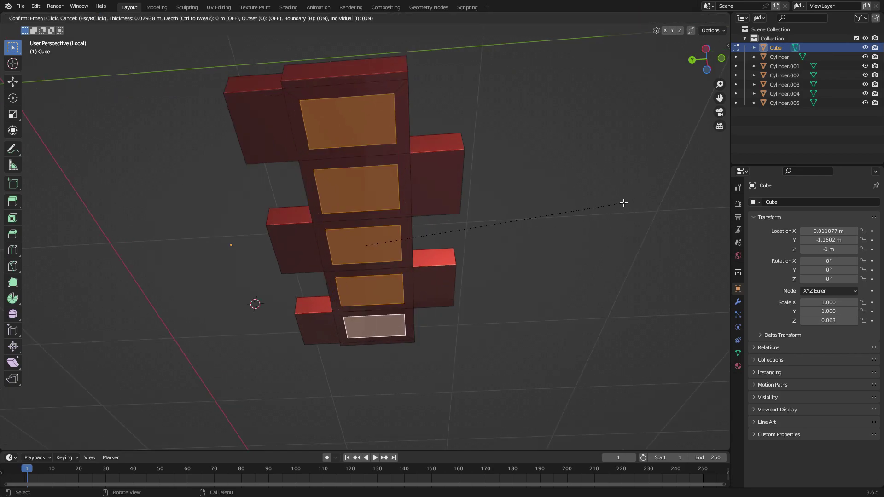
left_click(623, 203)
key("ctrl+z")
- Inset the five underside faces individually, extrude them inward into recesses and return to Object Mode
key("i")
key("i")
left_click(617, 204)
key("e")
left_click(616, 198)
key("Tab")
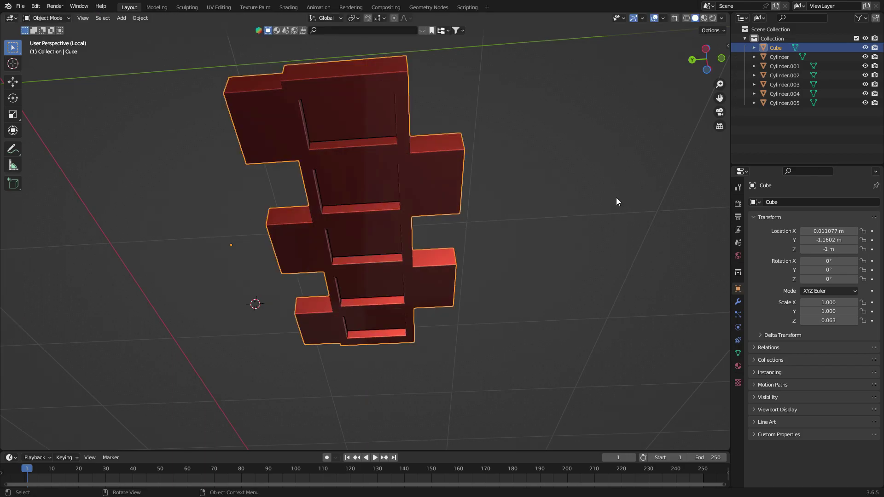
- Exit local view to show the finished track link together with the wheels, and clear the selection
left_click(616, 198)
scroll(598, 224, "down", 4)
middle_click_drag(590, 236, 511, 270)
key("slash")
left_click(357, 265)
middle_click_drag(407, 258, 434, 216)
left_click(510, 100)
- In the right view, add a NURBS path curve at the 3D cursor beneath the second spoked wheel
middle_click_drag(510, 101, 519, 122)
left_click(708, 52)
key("shift+a")
scroll(405, 302, "up", 6)
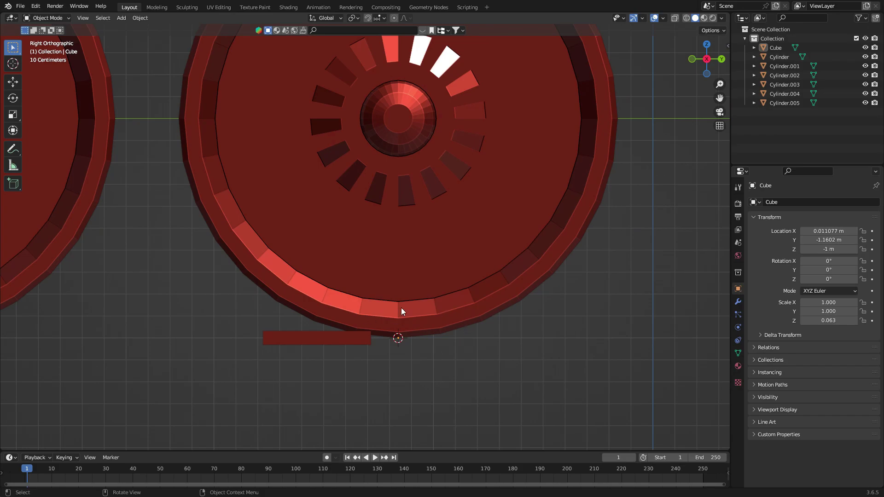
key("shift+a")
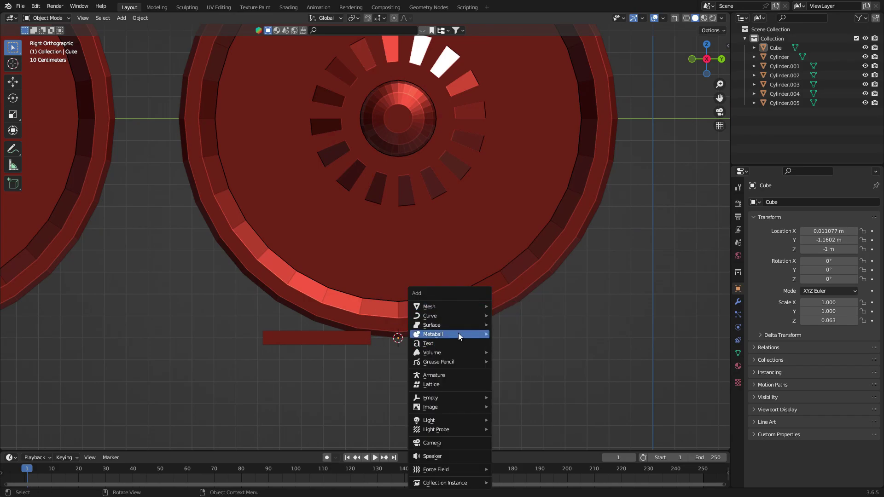
mouse_move(452, 316)
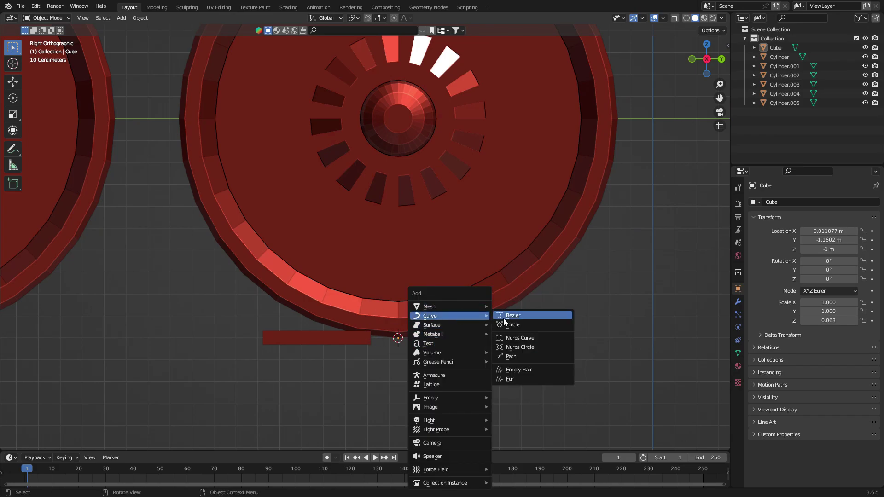
left_click(536, 357)
- Rotate the path curve 90 degrees about the Z axis and view it from the right
scroll(538, 346, "down", 5)
middle_click_drag(538, 342, 513, 357)
scroll(514, 360, "up", 2)
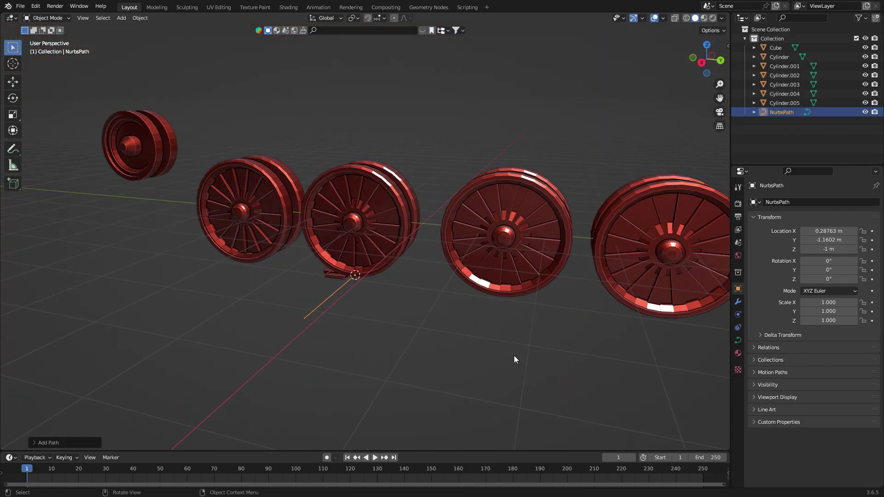
key("r")
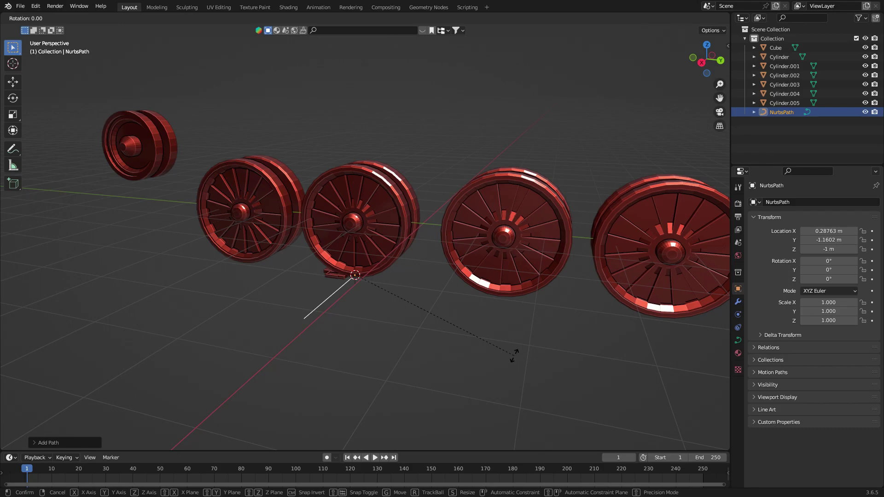
key("x")
key("z")
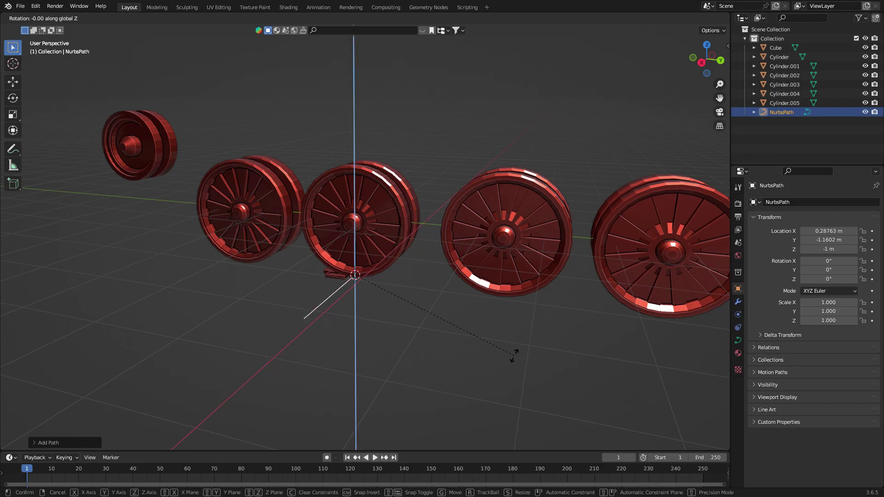
key("Return")
key("KP_3")
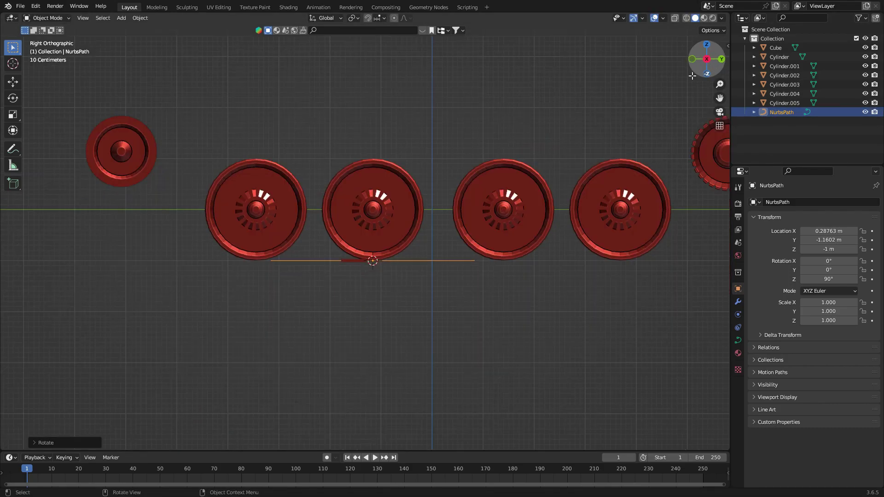
- In Edit Mode, stretch the path along Y by moving its end points outward beneath the first and fourth spoked wheels
key("Tab")
scroll(505, 209, "up", 2)
middle_click_drag(613, 300, 404, 292, "shift")
key("g")
key("y")
left_click(578, 294)
left_click_drag(94, 249, 296, 298)
key("g")
key("y")
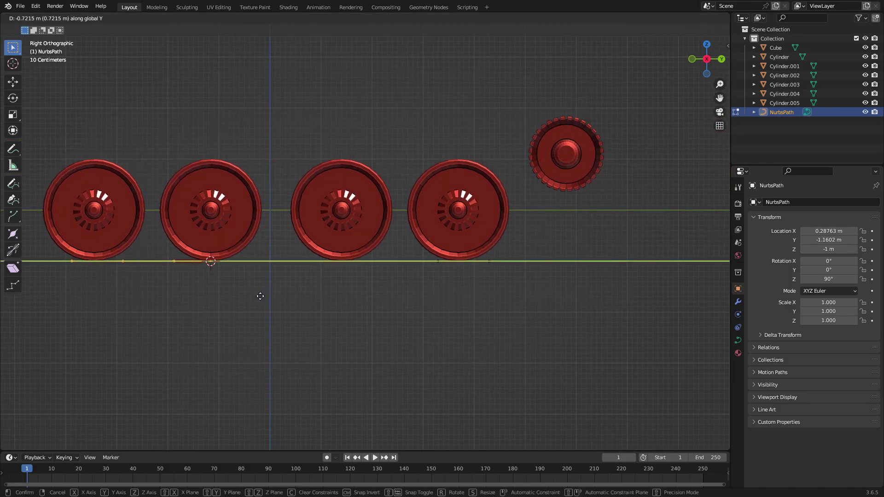
left_click(156, 282)
- Slide the second control point along Y beneath the first spoked wheel and try shifting the end point along Z
scroll(385, 276, "up", 3)
left_click_drag(226, 286, 290, 313)
key("g")
key("y")
left_click(263, 312)
left_click(144, 291)
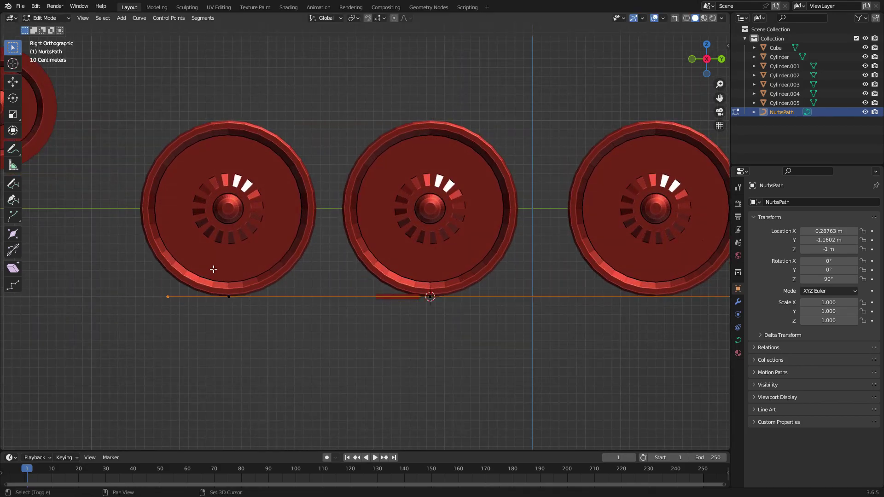
middle_click_drag(212, 269, 329, 294, "shift")
key("g")
key("z")
left_click(342, 303)
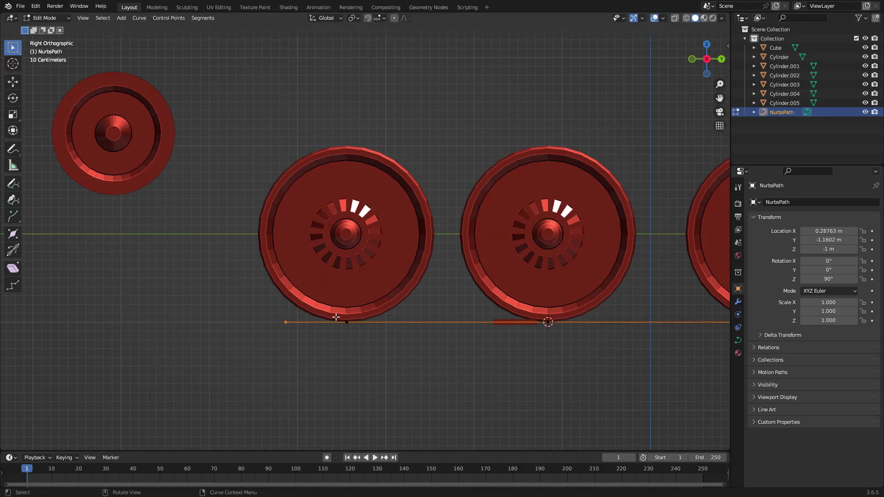
- Bring the second control point close to the path's end along Y, and nudge the end point on the same axis
left_click(341, 319)
key("g")
key("y")
left_click(329, 334)
key("g")
key("y")
left_click_drag(302, 329, 300, 325)
left_click(306, 328)
middle_click_drag(398, 297, 572, 313, "shift")
- Try extruding the path's end, and reposition the two outer control points along Y further under the first spoked wheel
key("g")
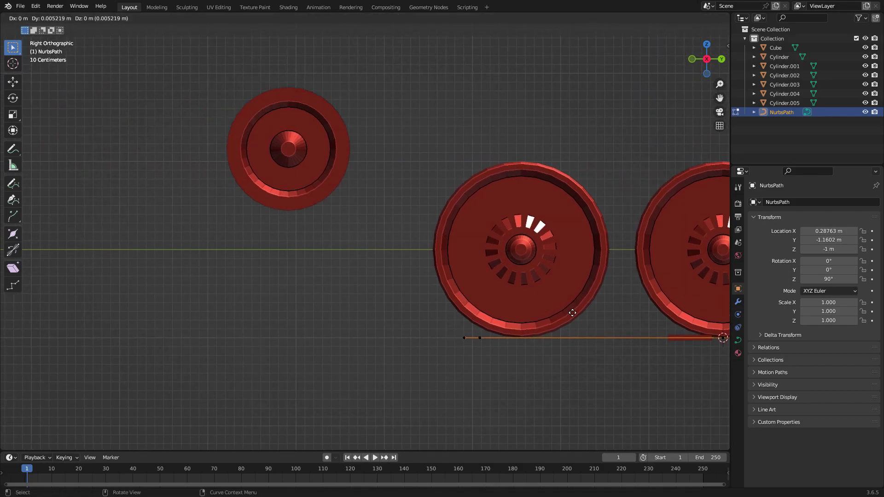
right_click(562, 293)
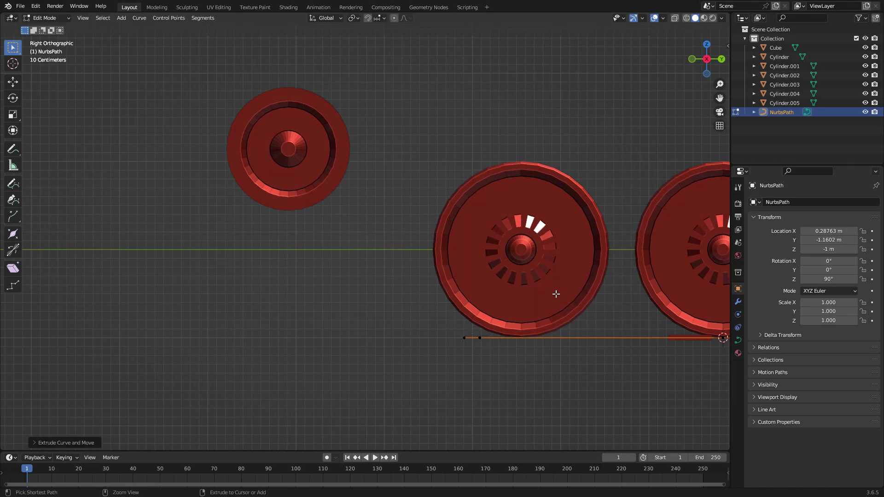
key("g")
key("y")
left_click(544, 355)
left_click_drag(454, 329, 471, 342)
key("g")
key("y")
left_click(481, 344)
key("g")
left_click(483, 341)
middle_click_drag(552, 338, 343, 328, "shift")
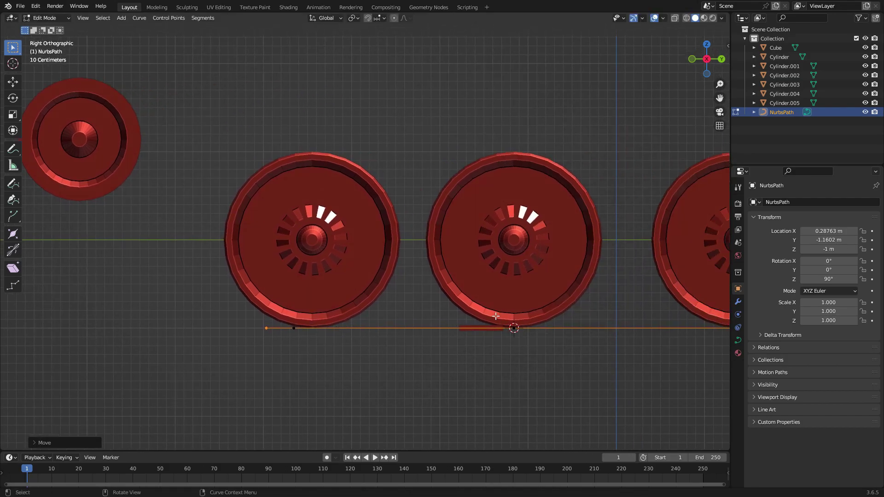
- Slide the control point beneath the second spoked wheel along Y to join the points under the first wheel
left_click_drag(496, 316, 538, 351)
key("g")
key("y")
left_click(281, 335)
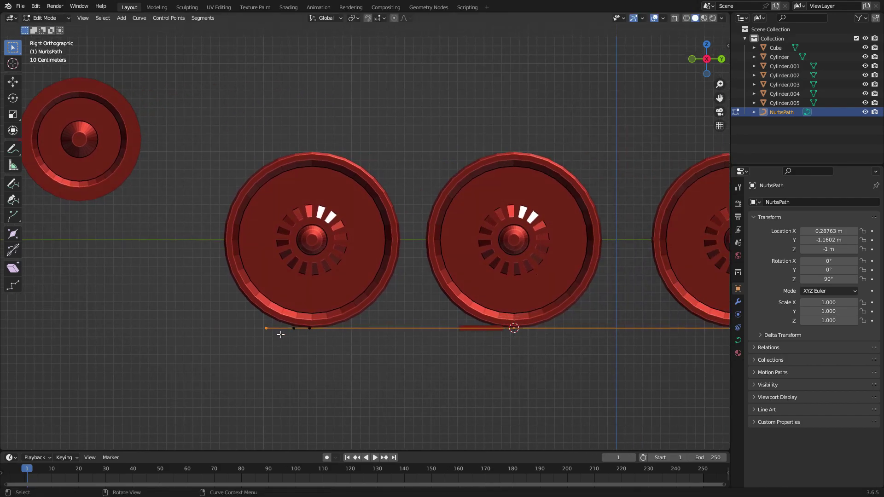
key("g")
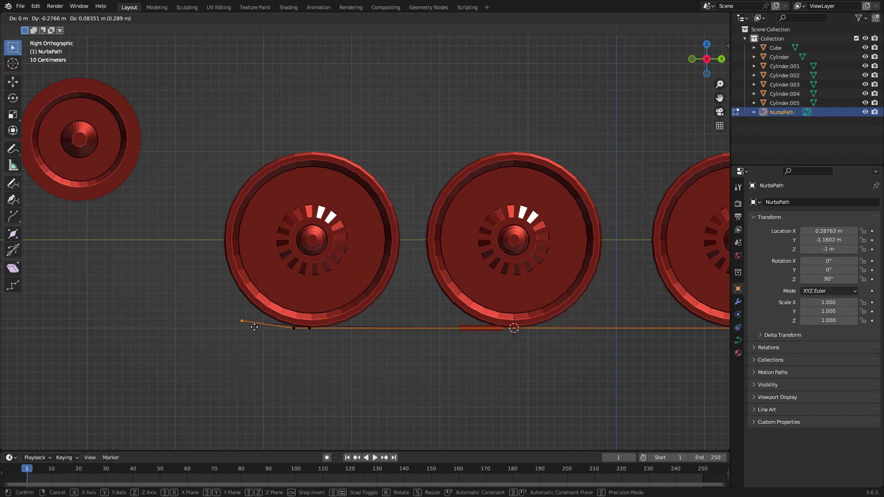
right_click(254, 327)
- Slide the inner control point from beneath the fourth spoked wheel along Y into the cluster under the first wheel
middle_click_drag(624, 318, 323, 305, "shift")
left_click(616, 319)
key("g")
key("y")
left_click(175, 347)
middle_click_drag(302, 340, 604, 347, "shift")
key("g")
key("y")
left_click(433, 344)
key("g")
key("y")
left_click(401, 345)
- Move the path's end point outward along Y toward the outer edge of the first spoked wheel
left_click_drag(252, 310, 278, 327)
key("g")
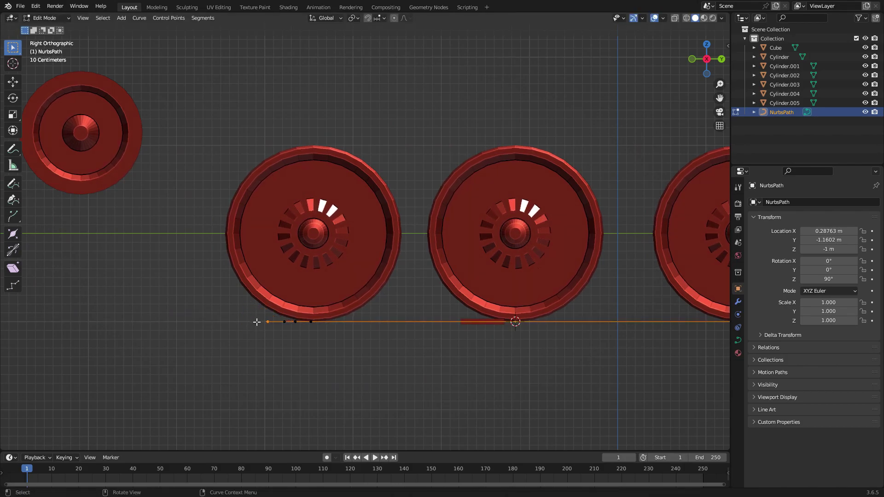
right_click(255, 321)
scroll(331, 335, "up", 2)
middle_click_drag(362, 335, 545, 335, "shift")
key("g")
key("y")
left_click(521, 334)
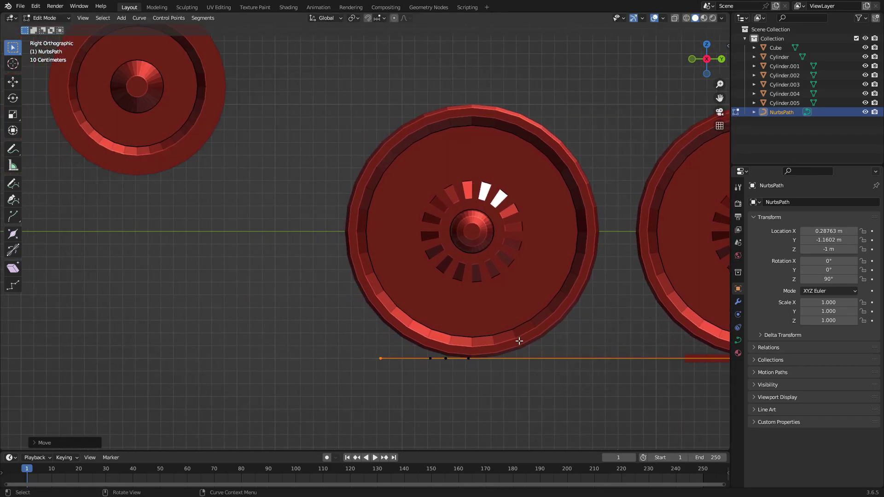
- Extrude the path's end point diagonally up toward the smaller end wheel
key("g")
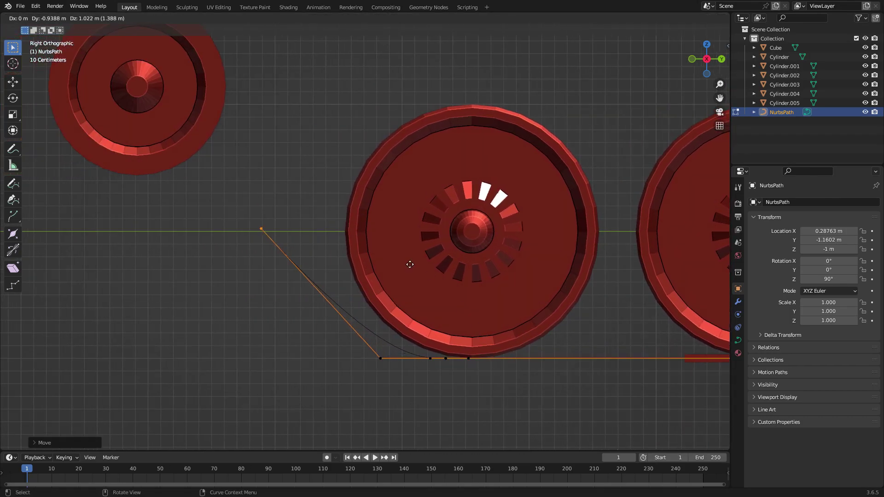
left_click(232, 202)
scroll(243, 205, "down", 5)
middle_click_drag(270, 210, 461, 308, "shift")
scroll(515, 329, "up", 4)
- Extrude further path points around the outer rim of the smaller end wheel up to its top
key("e")
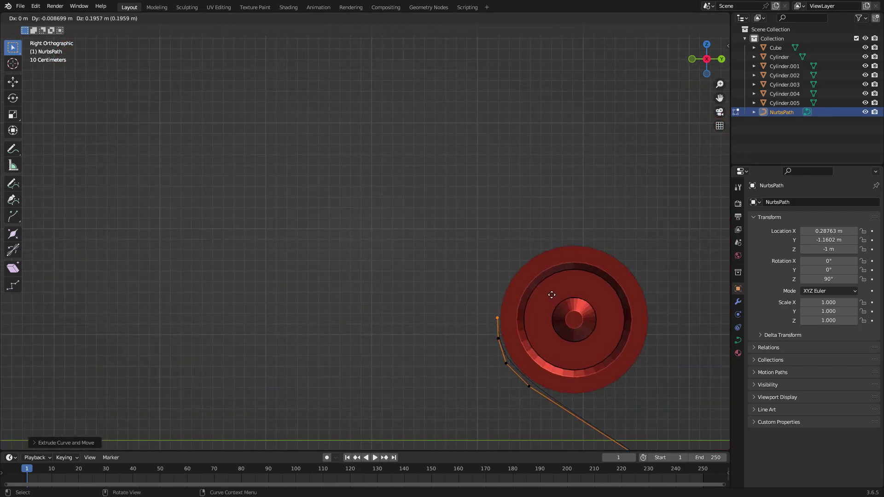
key("shift+y")
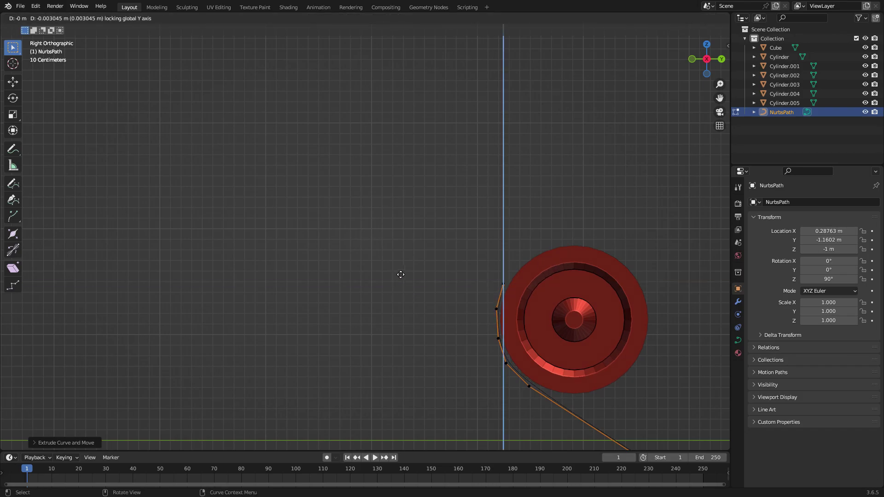
left_click(414, 261)
scroll(420, 261, "up", 2)
middle_click_drag(610, 263, 406, 264, "shift")
key("g")
left_click(424, 260)
key("e")
left_click(451, 241)
- Extrude the path across above the spoked wheels as a gently sagging upper run toward the toothed end wheel
middle_click_drag(513, 219, 368, 215, "shift")
scroll(369, 215, "down", 4)
key("e")
left_click(380, 219)
key("e")
left_click(461, 241)
middle_click_drag(599, 243, 389, 230, "shift")
key("e")
left_click(497, 233)
key("e")
left_click(623, 226)
- Extrude the path around the toothed end wheel and back down toward the open end below the fourth spoked wheel
middle_click_drag(541, 225, 396, 225, "shift")
key("e")
left_click(538, 201)
key("e")
left_click(575, 208)
key("e")
left_click(602, 301)
key("e")
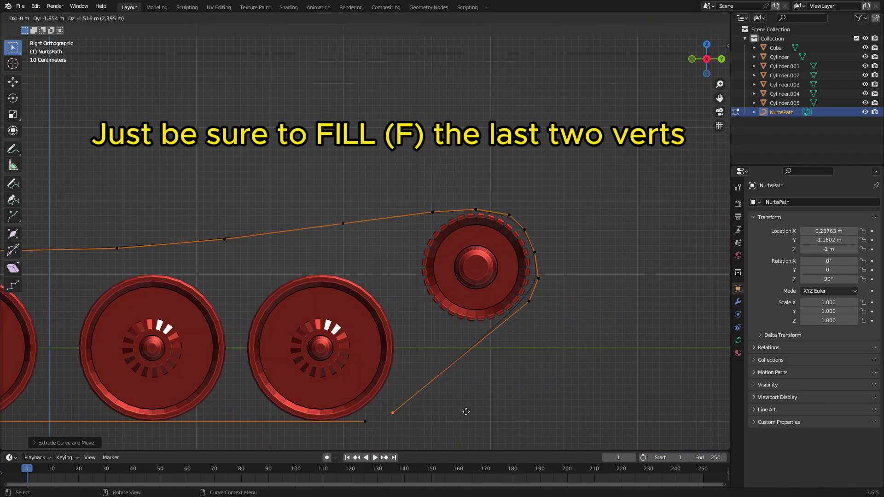
left_click(460, 412)
- Join the path's two open ends, adjust the neighbouring control points beside the fourth spoked wheel, and return to Object Mode
left_click(365, 421, "shift")
key("f")
left_click_drag(410, 407, 365, 431)
scroll(469, 421, "down", 1)
key("g")
key("y")
left_click(377, 410)
key("g")
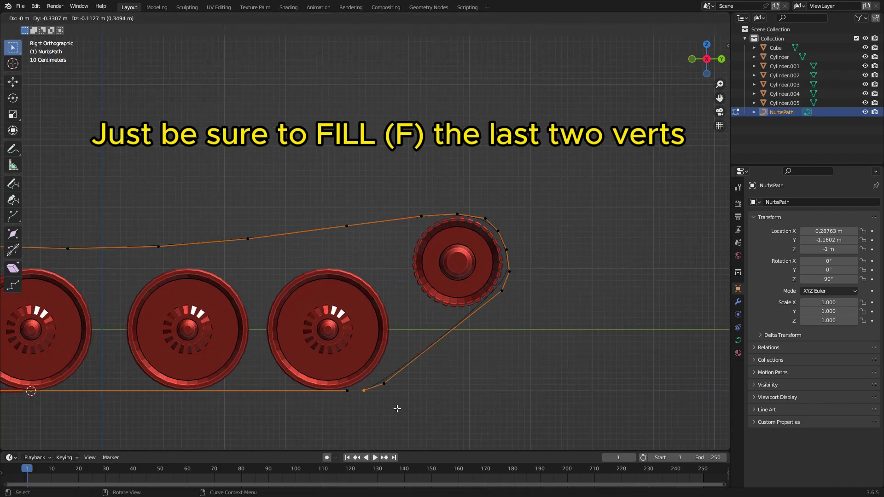
left_click(394, 408)
key("Tab")
- Examine the path around all the wheels and its closing section beneath the fourth spoked wheel
scroll(510, 369, "down", 5)
middle_click_drag(510, 369, 487, 387)
left_click(384, 290)
key("Tab")
middle_click_drag(384, 290, 426, 249)
scroll(428, 277, "up", 8)
middle_click_drag(435, 319, 452, 315)
key("Tab")
scroll(499, 327, "down", 1)
left_click(525, 339)
middle_click_drag(526, 338, 545, 373)
scroll(510, 384, "down", 4)
middle_click_drag(313, 372, 507, 340, "shift")
scroll(497, 322, "up", 7)
middle_click_drag(461, 296, 55, 244, "shift")
middle_click_drag(419, 313, 363, 306, "shift")
scroll(377, 308, "up", 3)
- Move the control point at the path's join along Y toward the fourth spoked wheel, return to Object Mode and clear the selection
left_click(393, 309)
key("Tab")
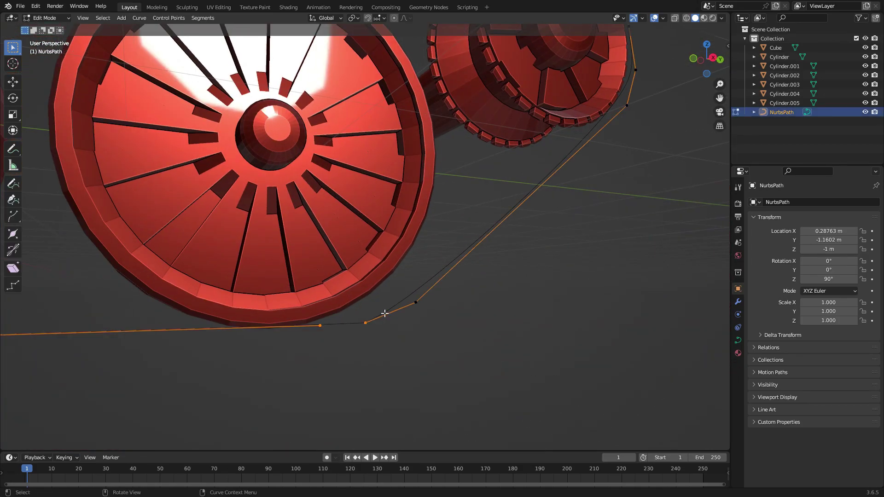
scroll(386, 324, "up", 1)
left_click(366, 349)
key("g")
key("y")
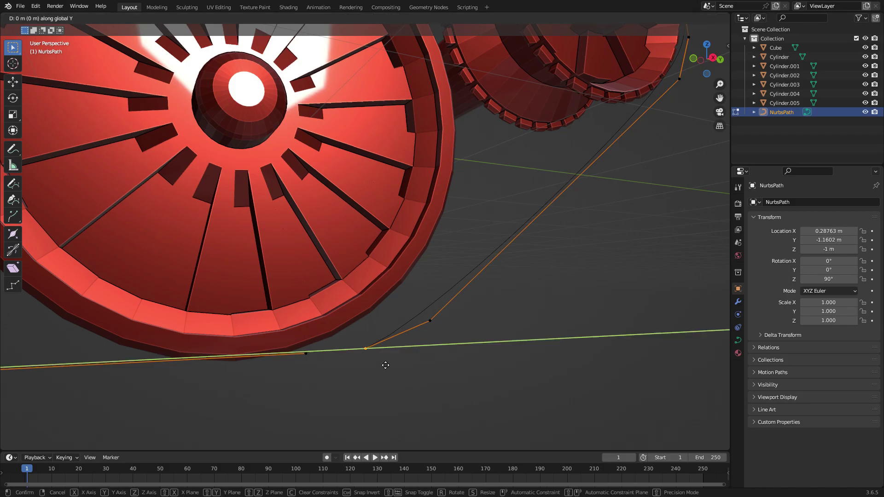
left_click(339, 371)
key("Tab")
left_click(441, 360)
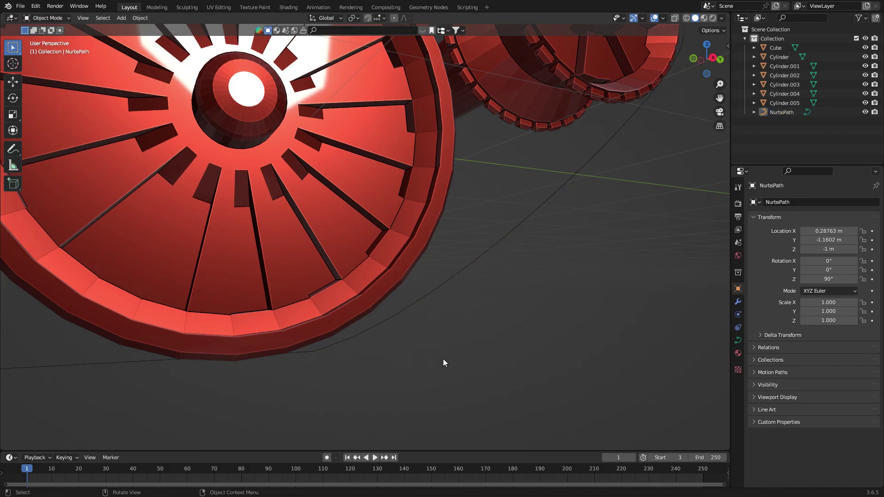
- Select the track link and add an Array modifier to it
scroll(432, 353, "down", 5)
middle_click_drag(432, 350, 373, 319)
left_click(285, 286)
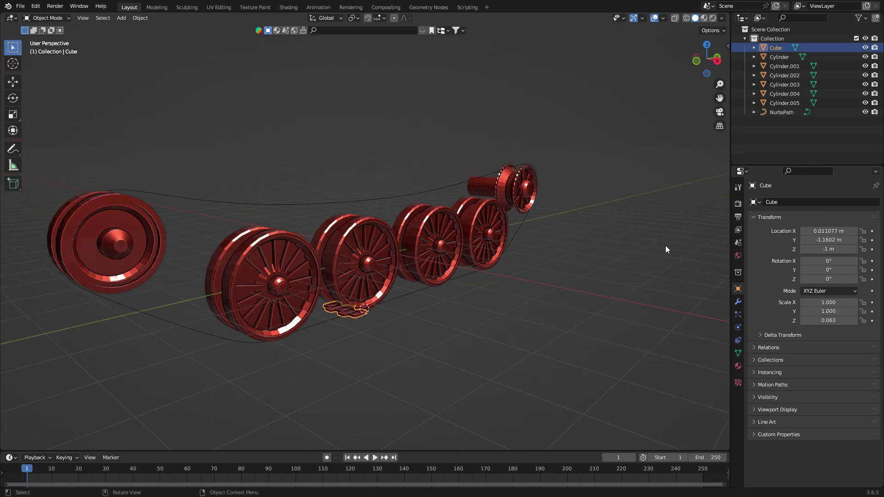
left_click(737, 302)
left_click(774, 204)
left_click(701, 227)
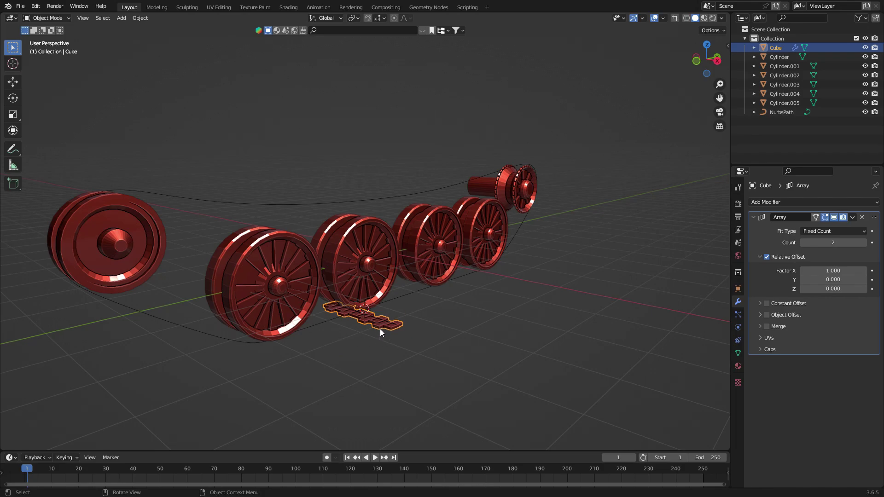
- Set the array's relative offset to X 0 and Y 0.830 so the second link follows along the track direction
middle_click_drag(380, 330, 473, 314)
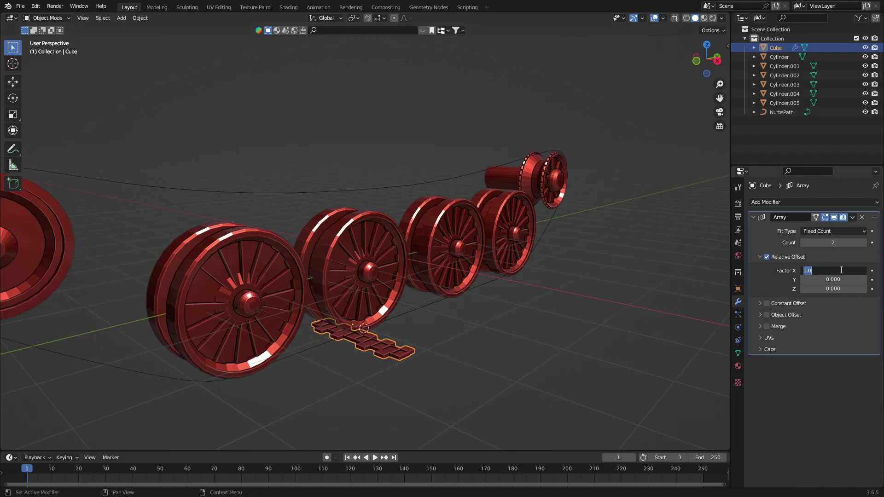
type("0")
key("Return")
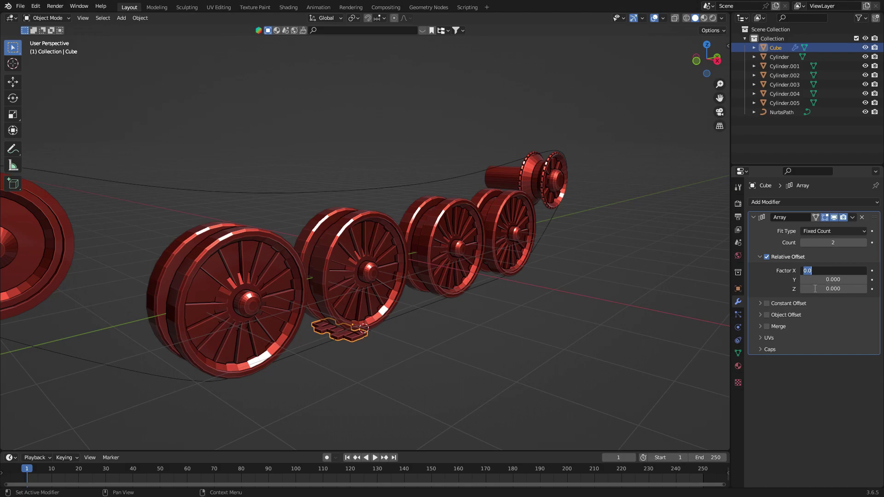
key("Return")
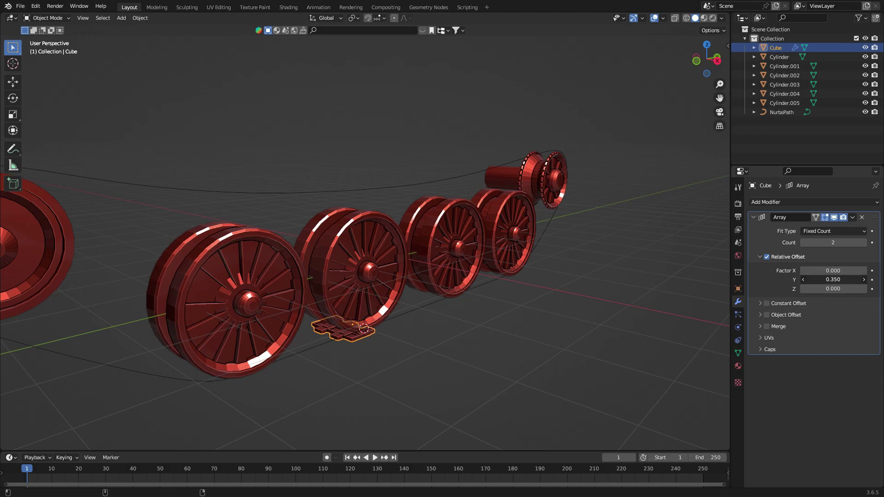
left_click_drag(834, 283, 832, 283)
mouse_move(580, 225)
middle_mouse_down()
mouse_move(539, 217)
mouse_move(572, 214)
middle_mouse_up()
scroll(539, 217, "up", 3)
scroll(572, 215, "up", 8)
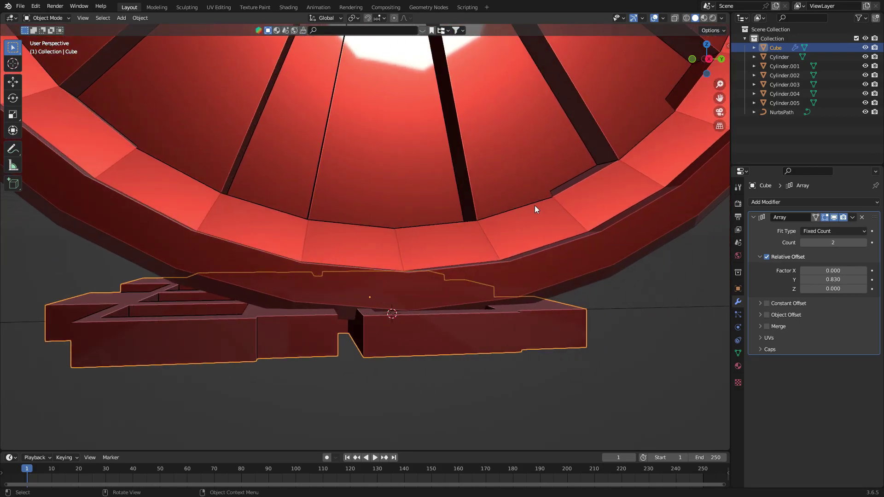
- Lower the track link along Z by about 0.02 m so it sits just beneath the spoked wheel
key("g")
key("z")
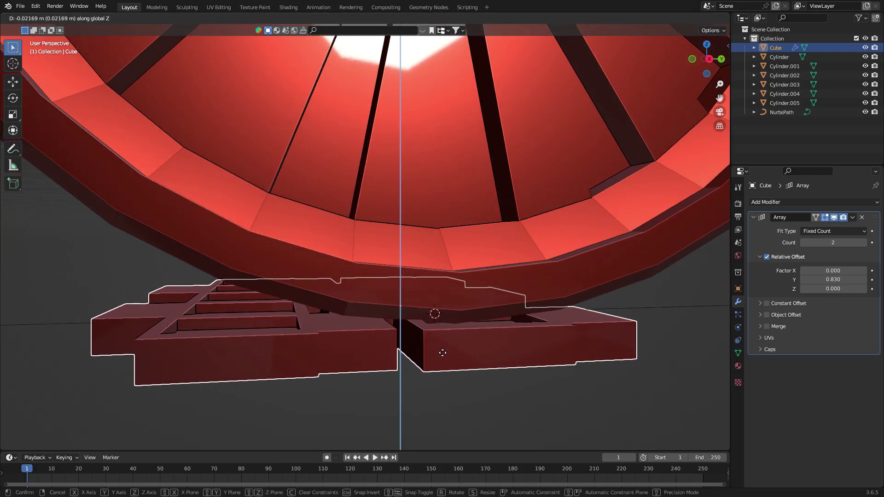
left_click(441, 361)
- Set the array's relative Y offset to 0.780 so the neighbouring links interlock more closely
middle_click_drag(451, 359, 471, 360)
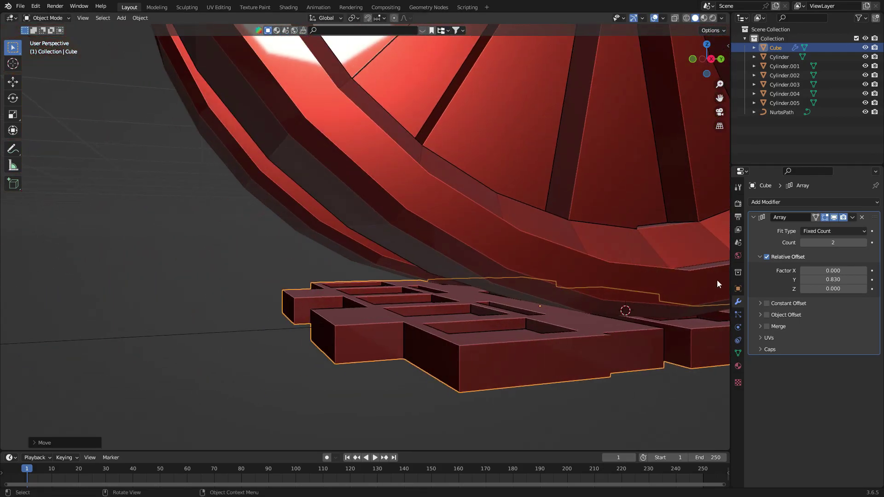
middle_click_drag(675, 265, 717, 269)
left_click_drag(828, 280, 817, 279)
middle_click_drag(667, 272, 695, 283)
middle_click_drag(555, 377, 515, 387)
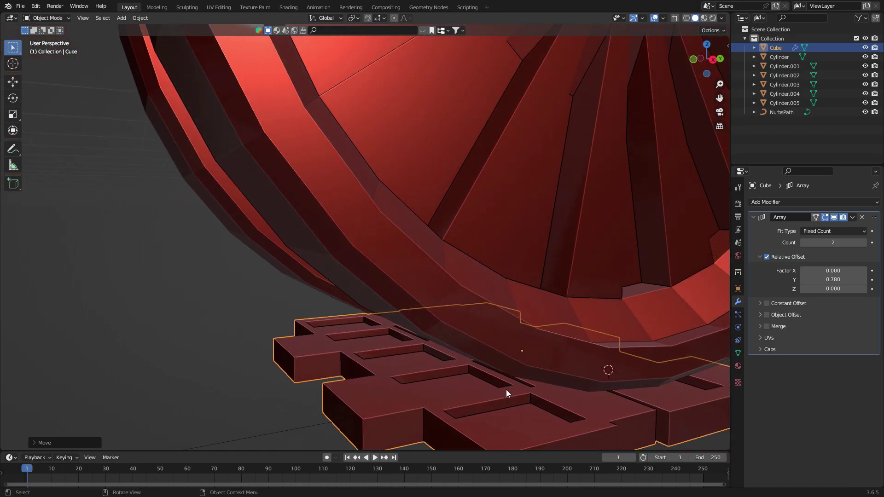
- Add a Curve modifier to the track link and assign NurbsPath around the wheels as its curve object
scroll(515, 387, "down", 5)
middle_click_drag(515, 355, 527, 322)
key("KP_Decimal")
middle_click_drag(562, 313, 523, 265)
key("Tab")
key("Tab")
left_click(843, 203)
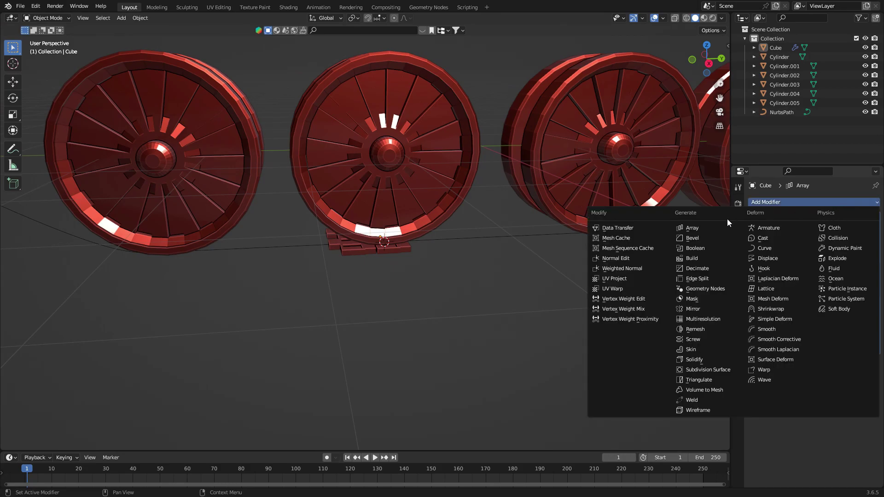
left_click(764, 249)
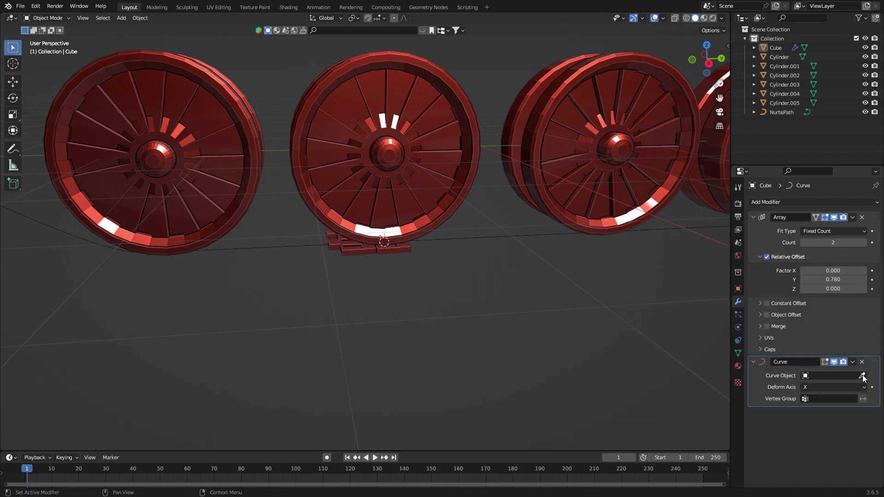
left_click(516, 231)
scroll(595, 231, "down", 3)
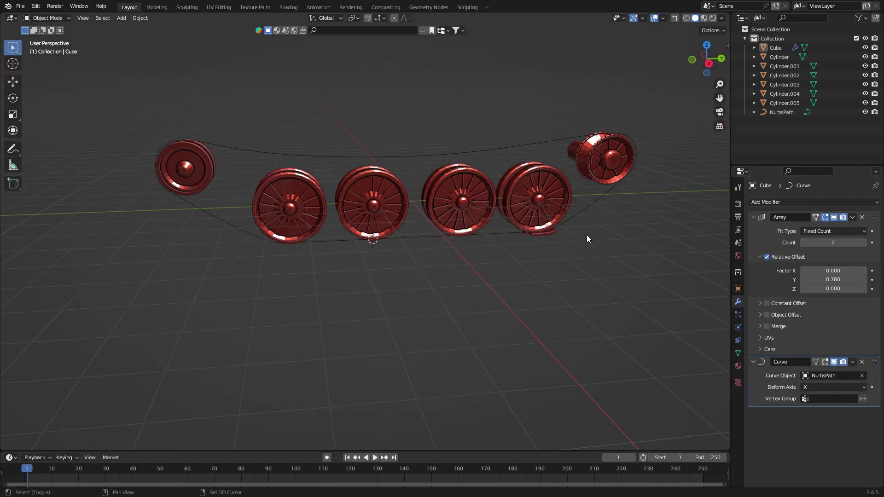
- Set the array count to 77 so the links run all the way around the path
scroll(484, 217, "up", 6)
left_click_drag(825, 244, 857, 244)
scroll(457, 187, "down", 6)
middle_click_drag(457, 187, 628, 227, "shift")
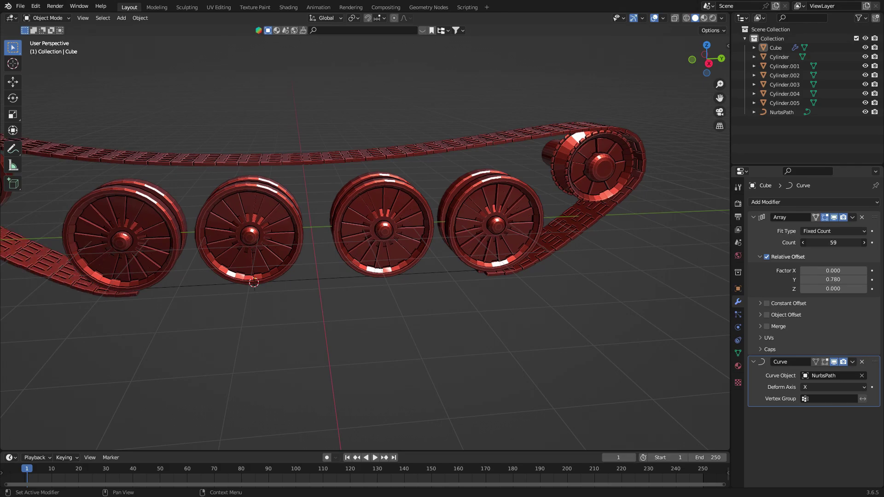
scroll(554, 200, "up", 4)
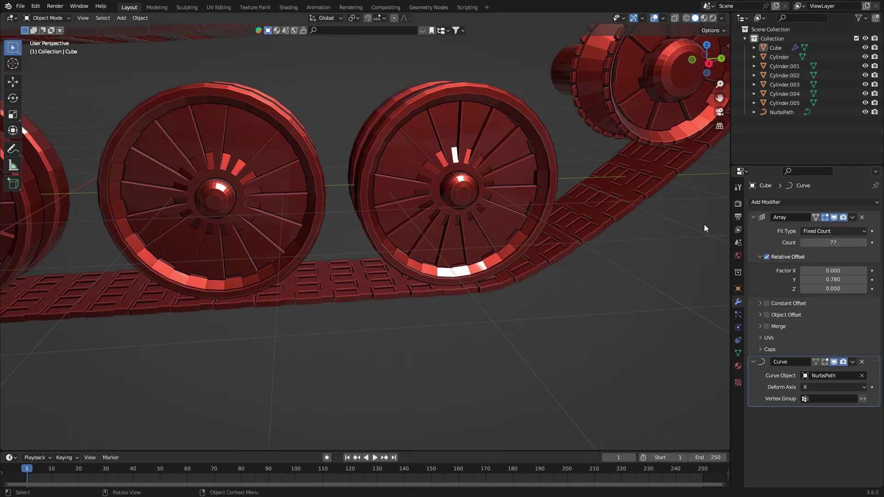
- Fine-tune the array's relative Y offset at 0.780 while checking how the links meet up close
scroll(665, 253, "up", 6)
middle_click_drag(523, 192, 637, 180)
mouse_move(833, 279)
left_mouse_down()
mouse_move(822, 280)
mouse_move(842, 279)
left_mouse_up()
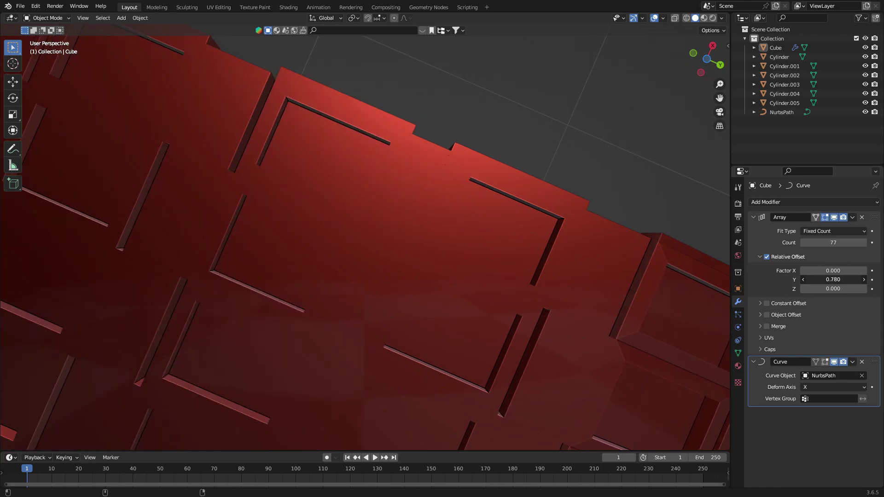
middle_click_drag(677, 251, 467, 287)
middle_click_drag(490, 321, 470, 312)
scroll(446, 338, "up", 5)
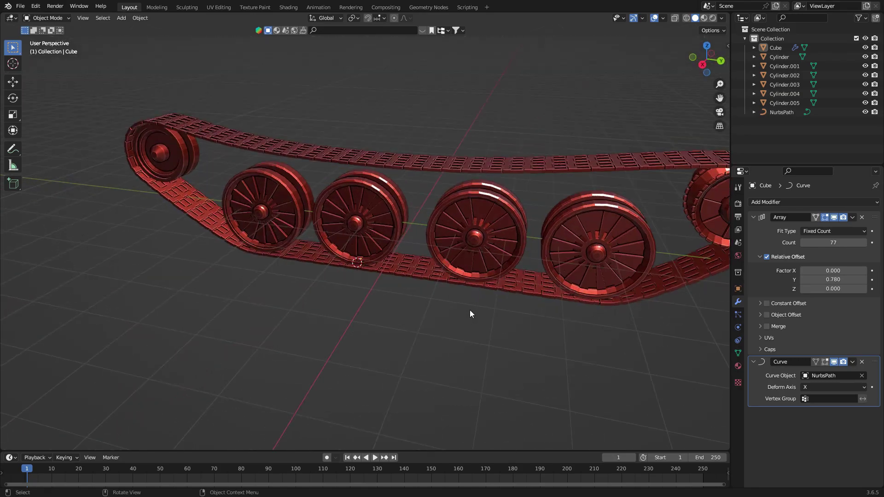
- Try moving the track along Y to run its links around the path, and clear the selection
left_click(483, 285)
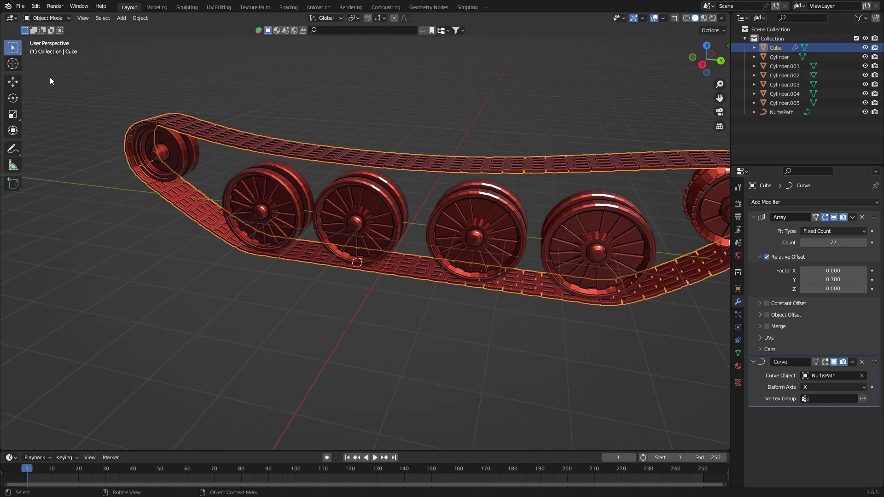
key("g")
key("y")
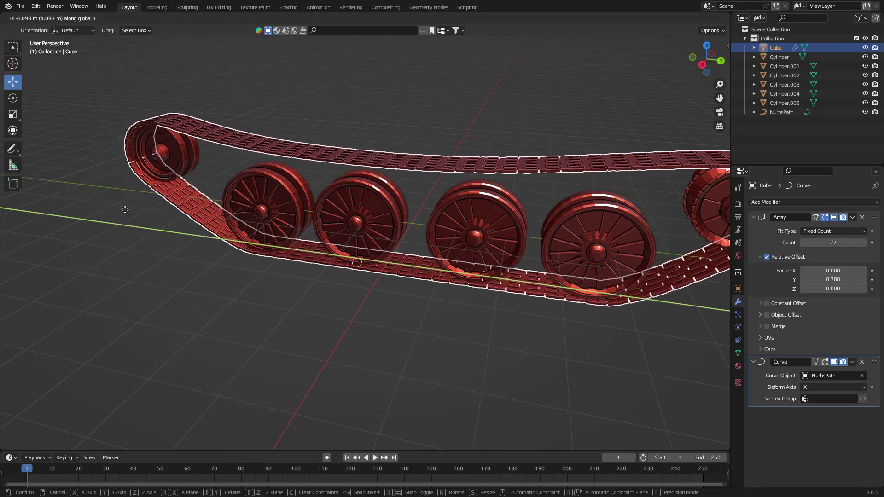
right_click(276, 209)
scroll(323, 304, "down", 5)
left_click(329, 316)
- Apply smooth shading to the whole track of links and clear the selection
middle_click_drag(329, 316, 412, 325)
scroll(414, 303, "up", 5)
scroll(428, 302, "down", 4)
scroll(408, 306, "up", 2)
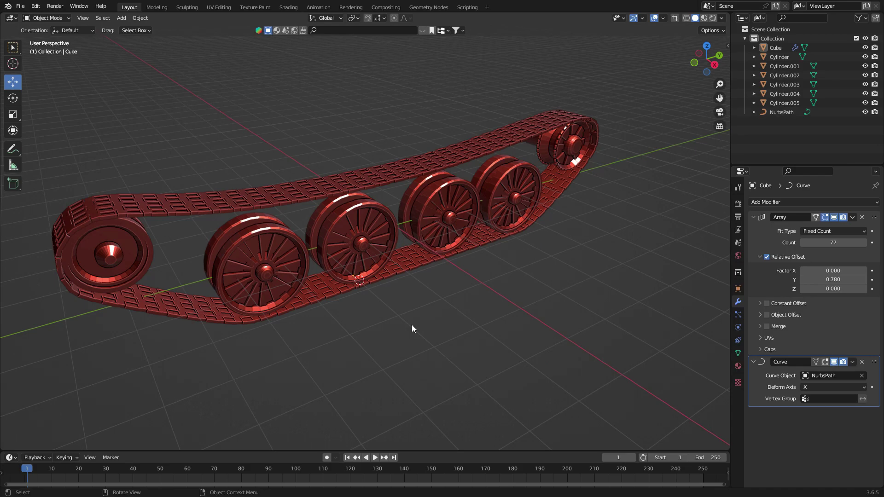
left_click(353, 249)
left_click(370, 202)
left_click(334, 179)
right_click(332, 178)
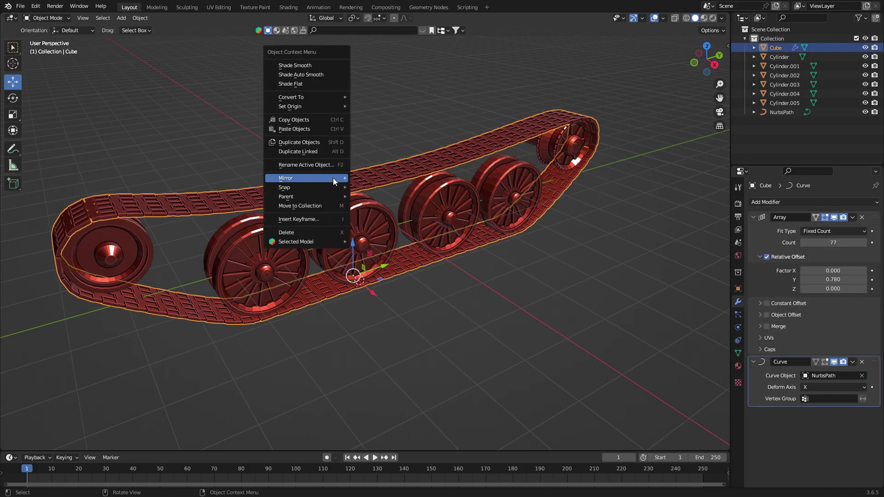
left_click(318, 66)
middle_click_drag(318, 65, 425, 217)
left_click(427, 205)
left_click(518, 217)
middle_click_drag(519, 216, 437, 234)
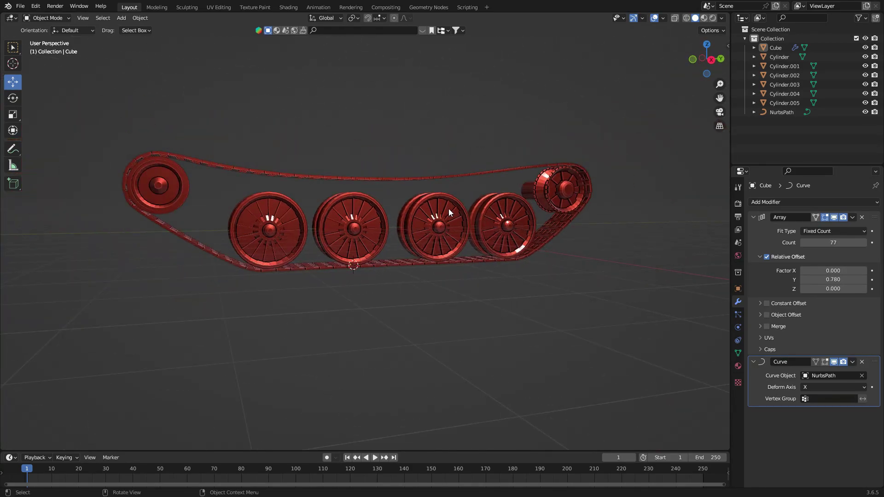